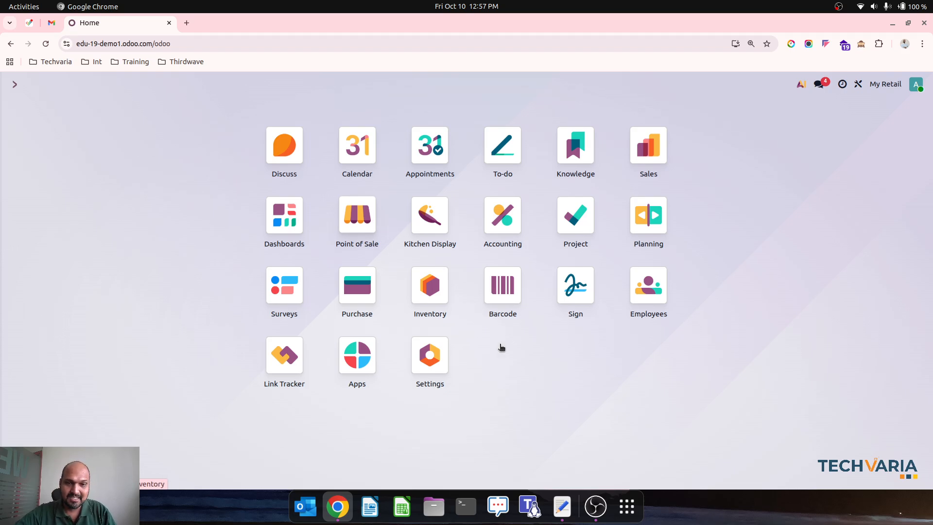
{"action": "type", "text": "autom"}
Step: Open the Automation Rules list from the command palette search for 'autom'
{"action": "key", "text": "Return"}
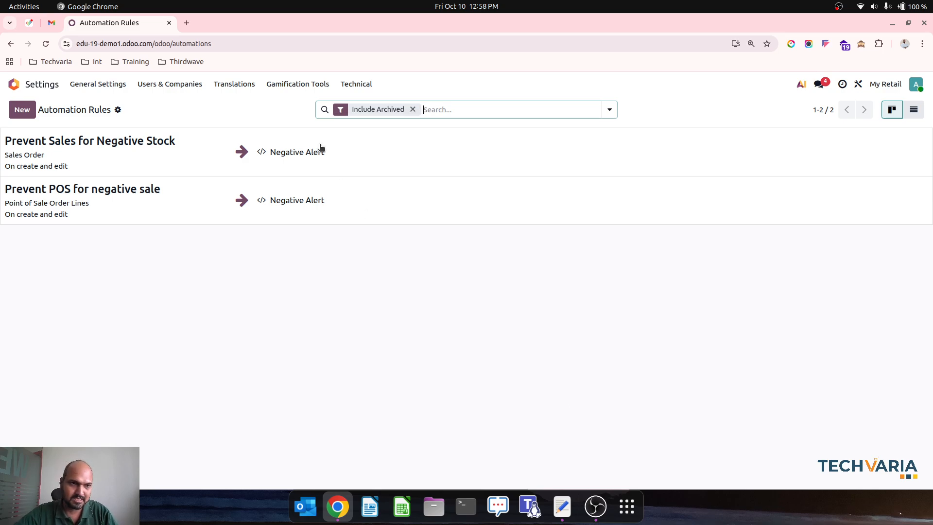
Step: Review the Prevent Sales for Negative Stock rule, keeping model Sales Order and trigger On create and edit
{"action": "left_click", "coordinate": [131, 156]}
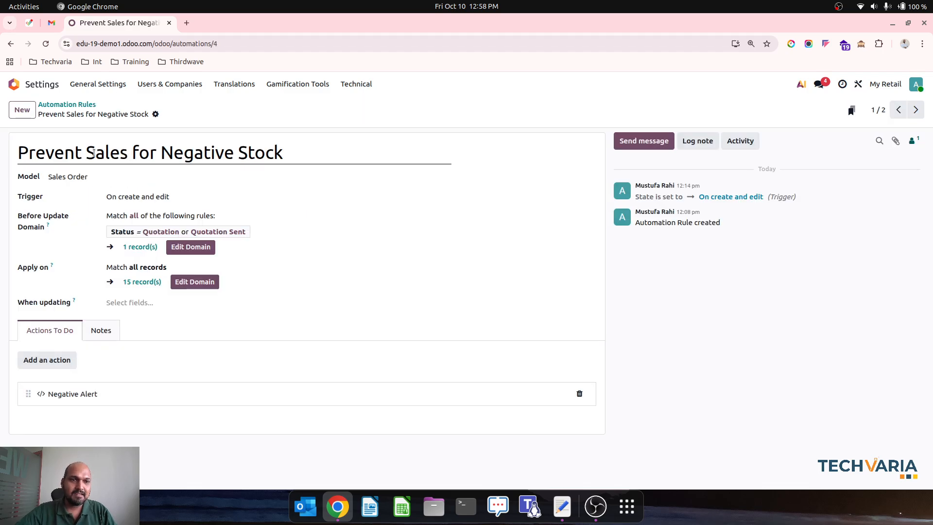
{"action": "double_click", "coordinate": [93, 150]}
{"action": "triple_click", "coordinate": [93, 151]}
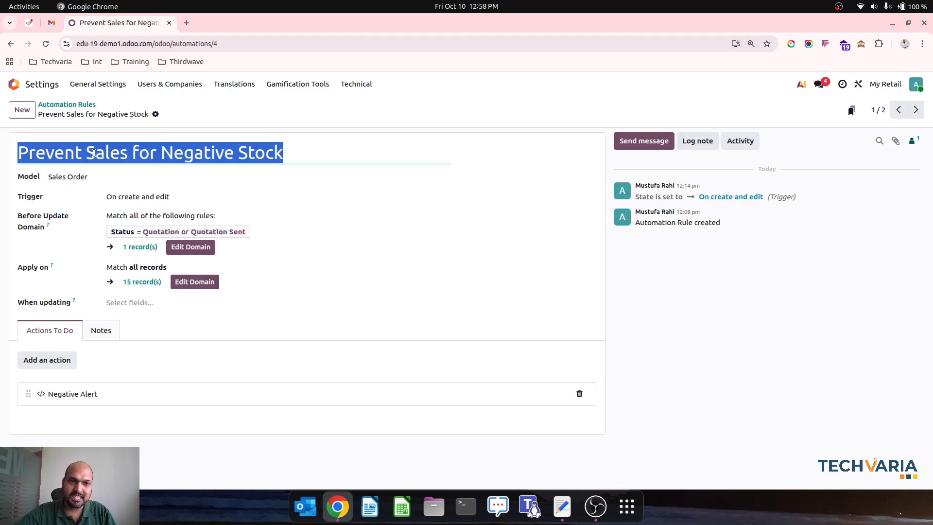
{"action": "left_click", "coordinate": [74, 175]}
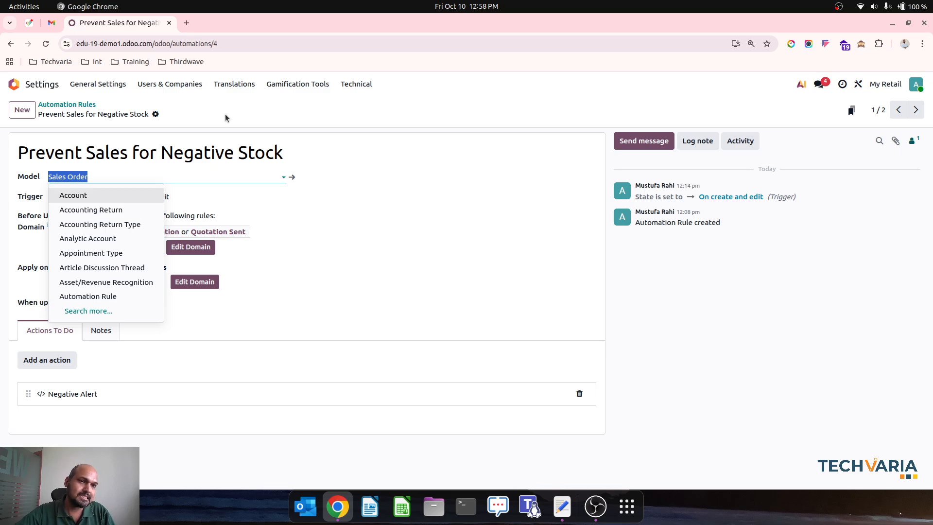
{"action": "left_click", "coordinate": [225, 118]}
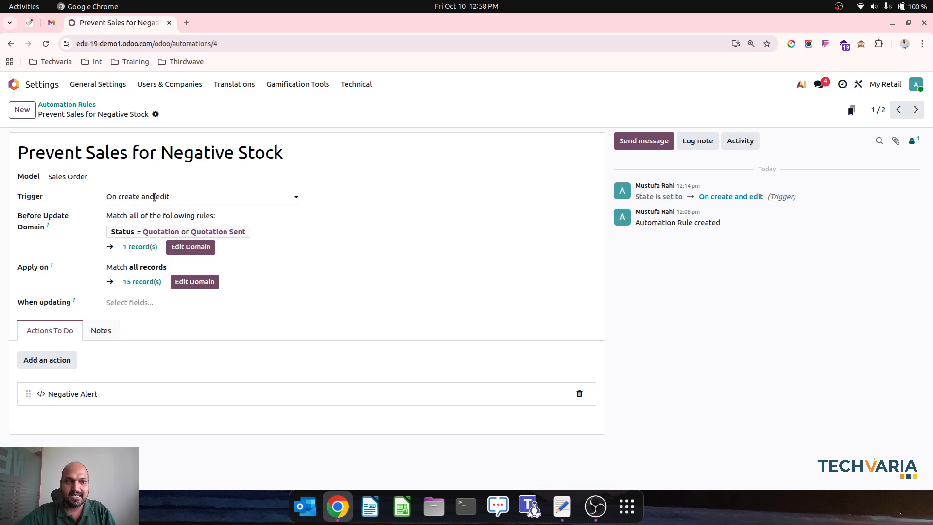
{"action": "left_click", "coordinate": [155, 196]}
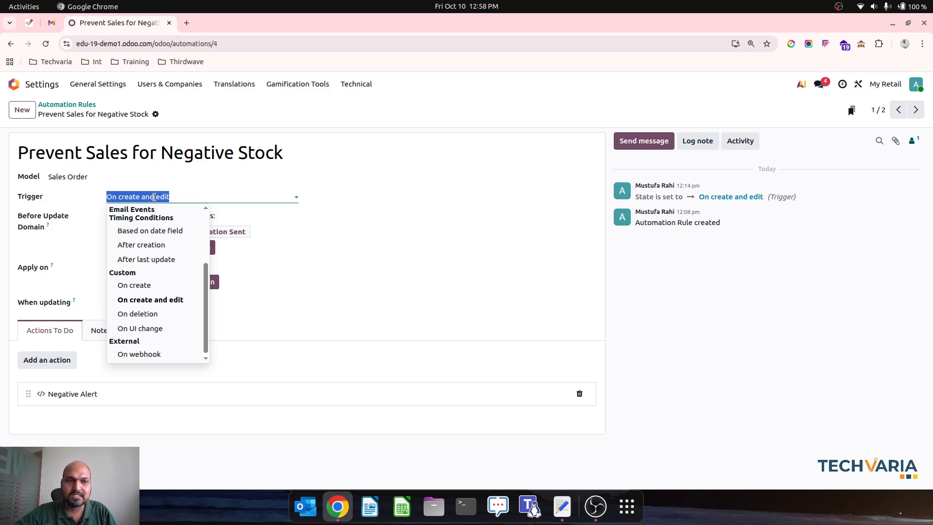
{"action": "left_click", "coordinate": [154, 196]}
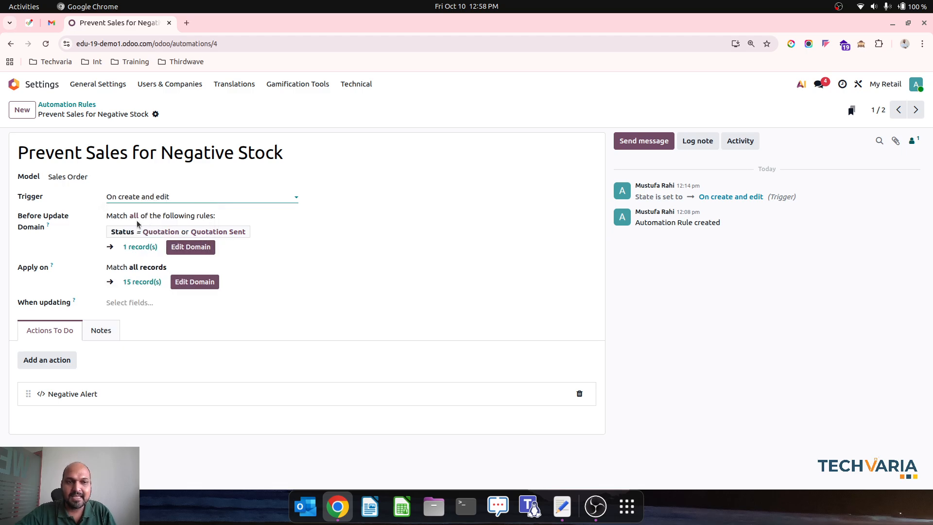
Step: Inspect the rule's domain conditions unchanged, then bring up the Negative Alert action's code
{"action": "left_click", "coordinate": [186, 247]}
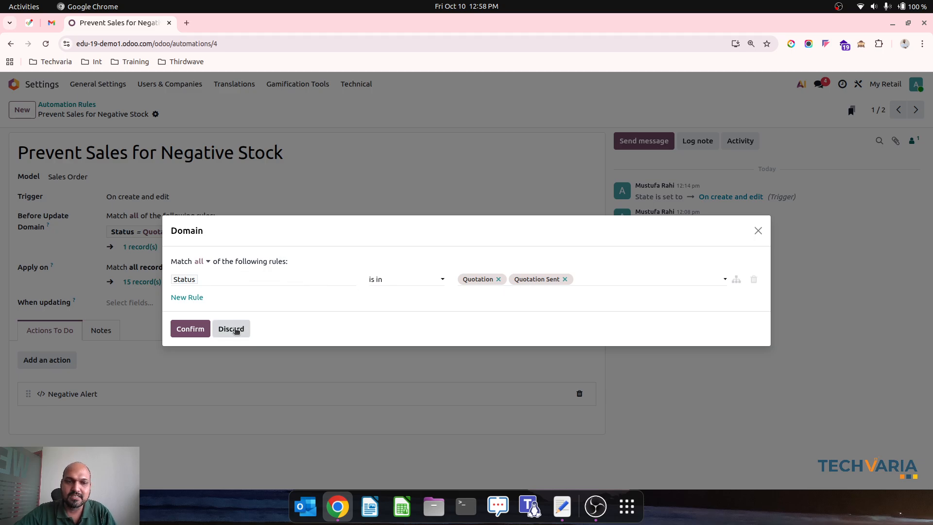
{"action": "left_click", "coordinate": [231, 329]}
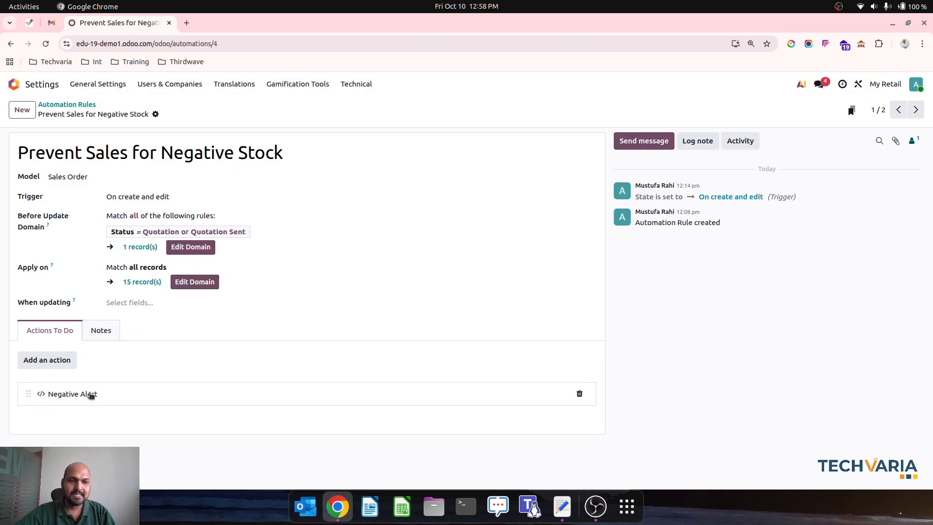
{"action": "left_click", "coordinate": [91, 395]}
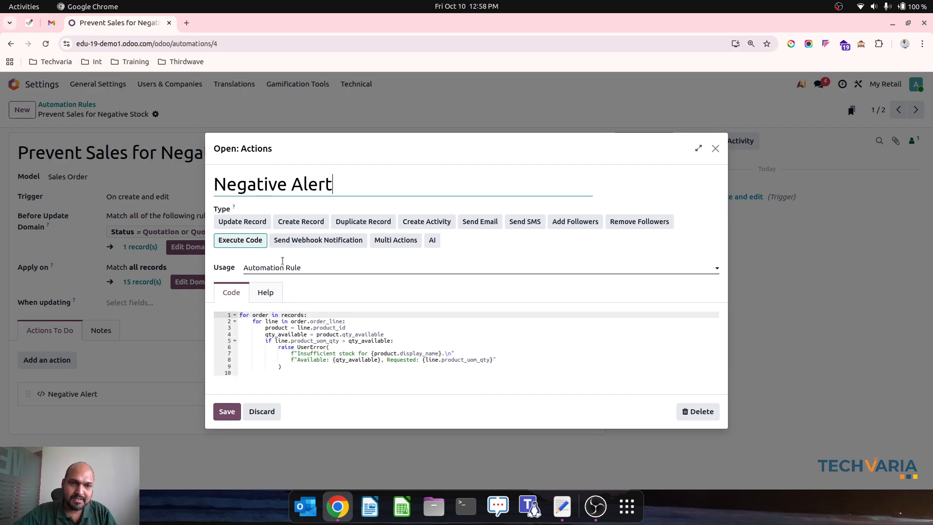
{"action": "left_click", "coordinate": [282, 265]}
{"action": "left_click", "coordinate": [282, 264]}
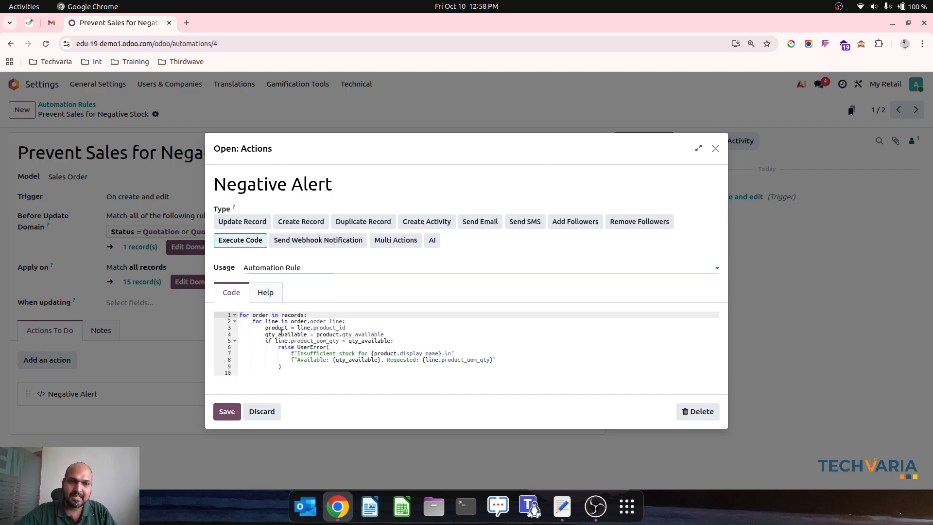
{"action": "left_click_drag", "start_coordinate": [241, 314], "coordinate": [510, 377]}
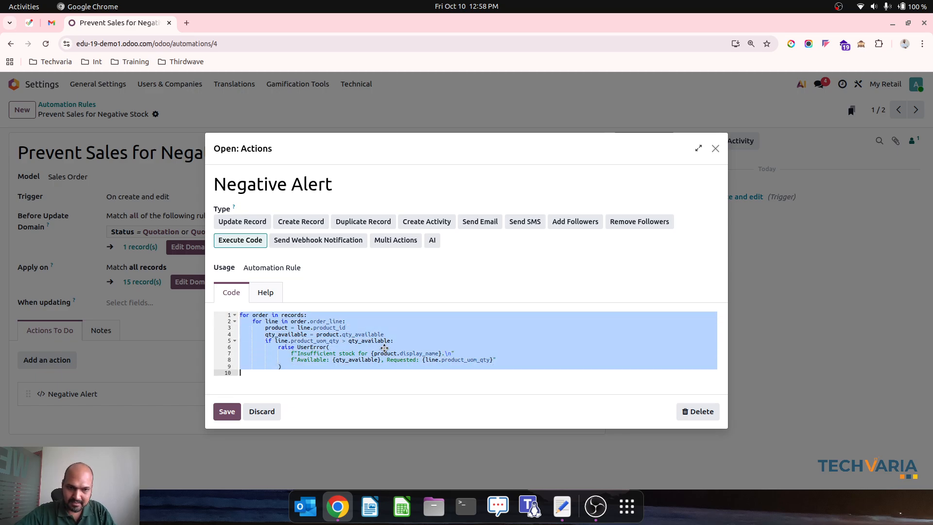
{"action": "left_click", "coordinate": [384, 347]}
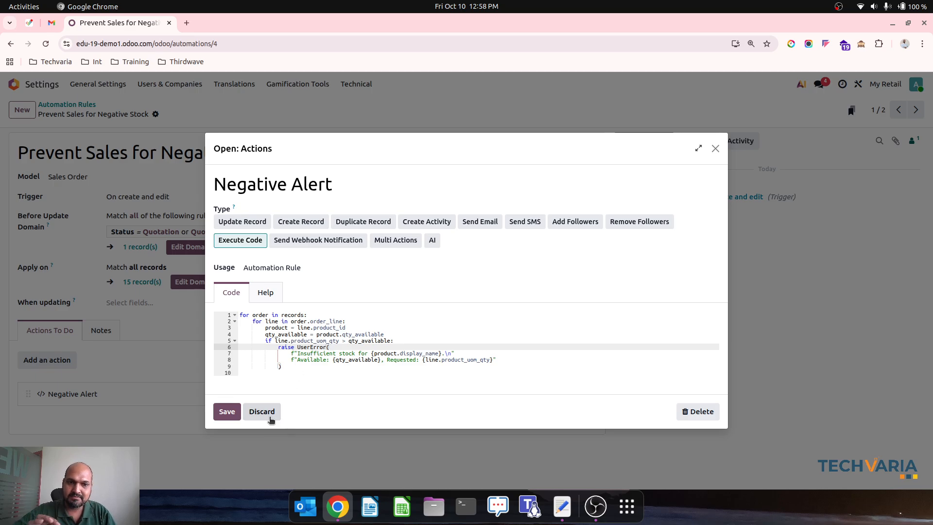
Step: Discard the action dialog, duplicate the browser tab and check the Test products' on-hand stock in Inventory
{"action": "left_click", "coordinate": [270, 417]}
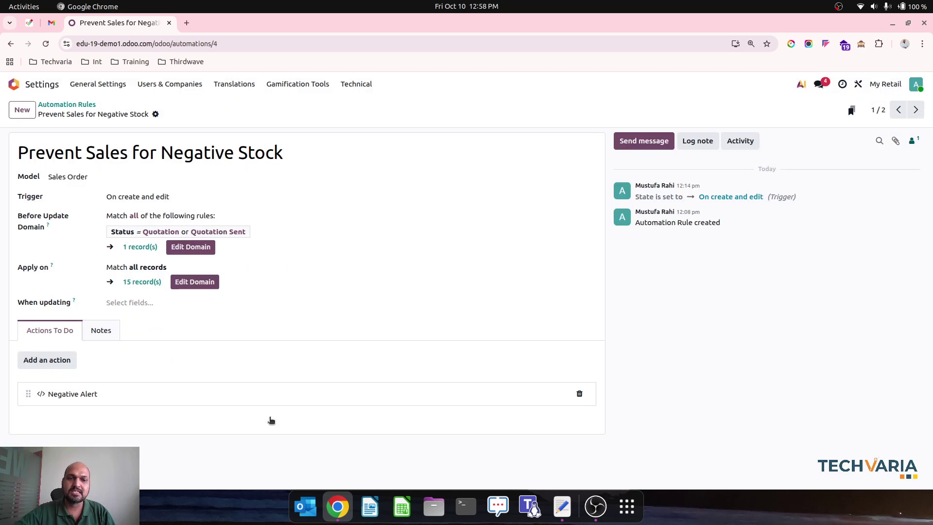
{"action": "right_click", "coordinate": [134, 24]}
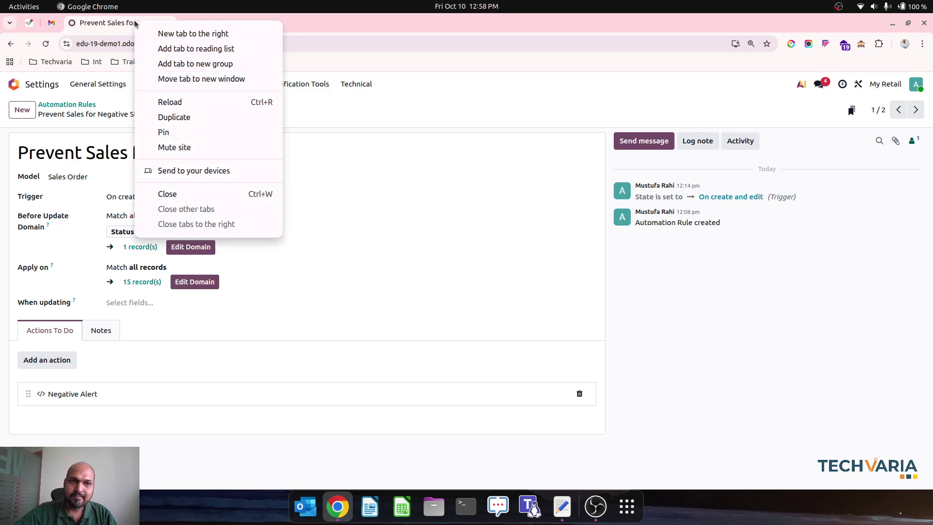
{"action": "left_click", "coordinate": [173, 116]}
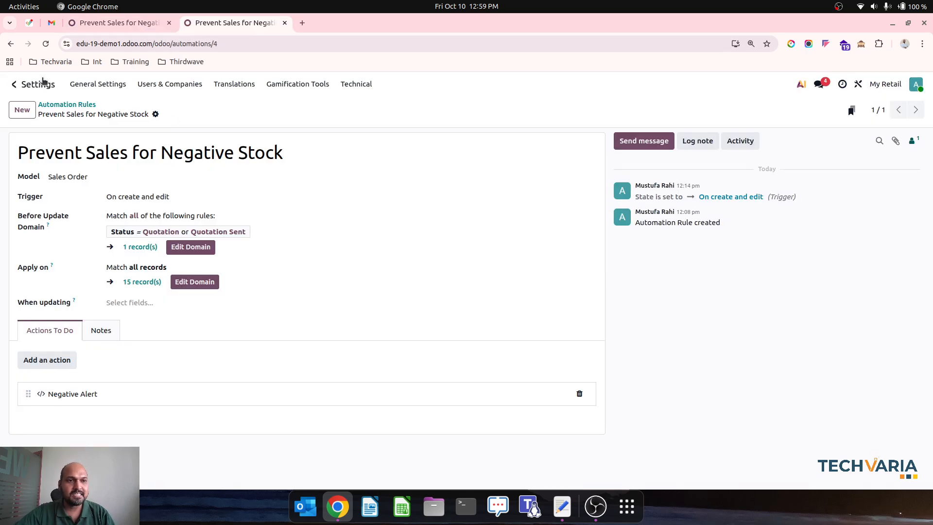
{"action": "left_click", "coordinate": [14, 83]}
{"action": "type", "text": "inve"}
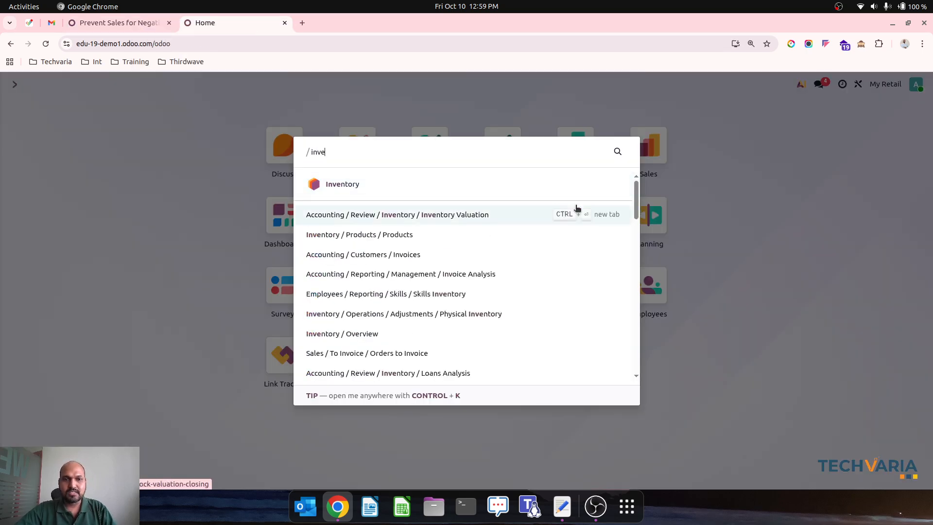
{"action": "key", "text": "Return"}
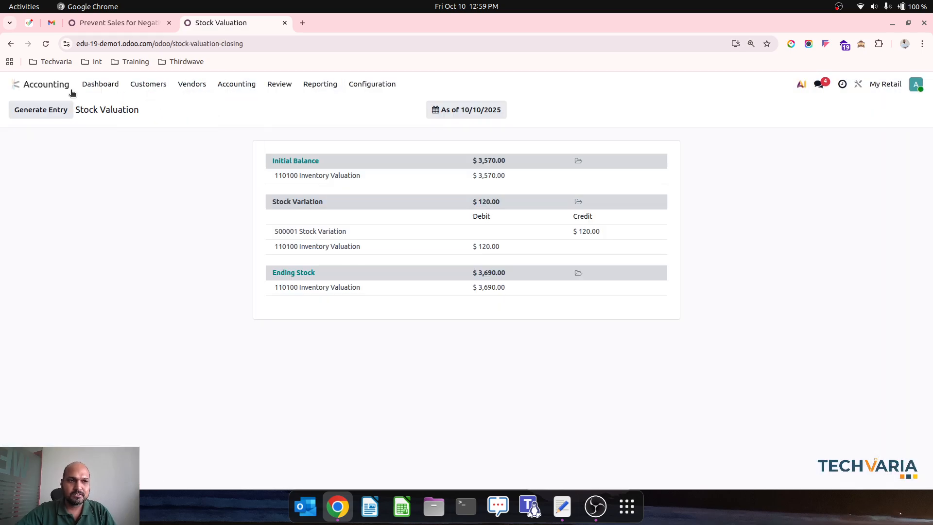
{"action": "left_click", "coordinate": [67, 86]}
{"action": "type", "text": "inve"}
{"action": "key", "text": "Return"}
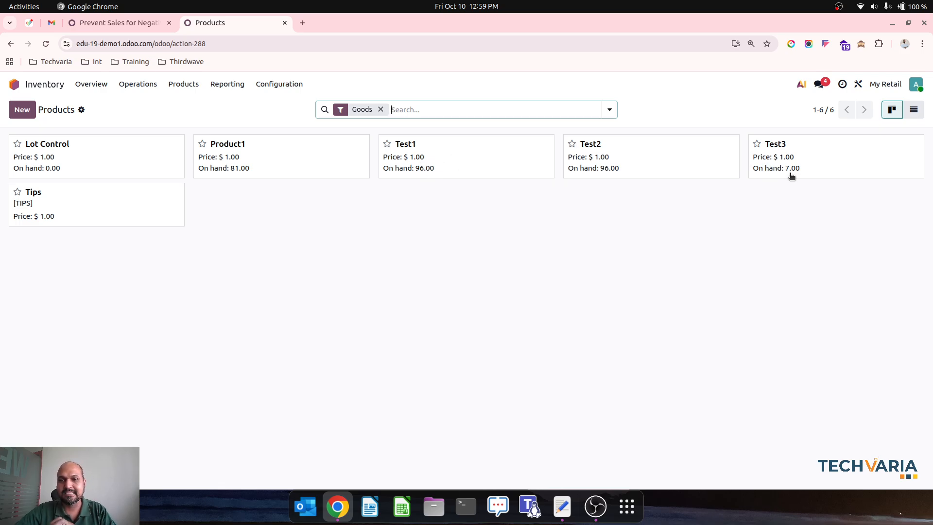
Step: Bring up the Sales quotations list via the command palette
{"action": "left_click", "coordinate": [23, 82]}
{"action": "type", "text": "sale"}
{"action": "key", "text": "Return"}
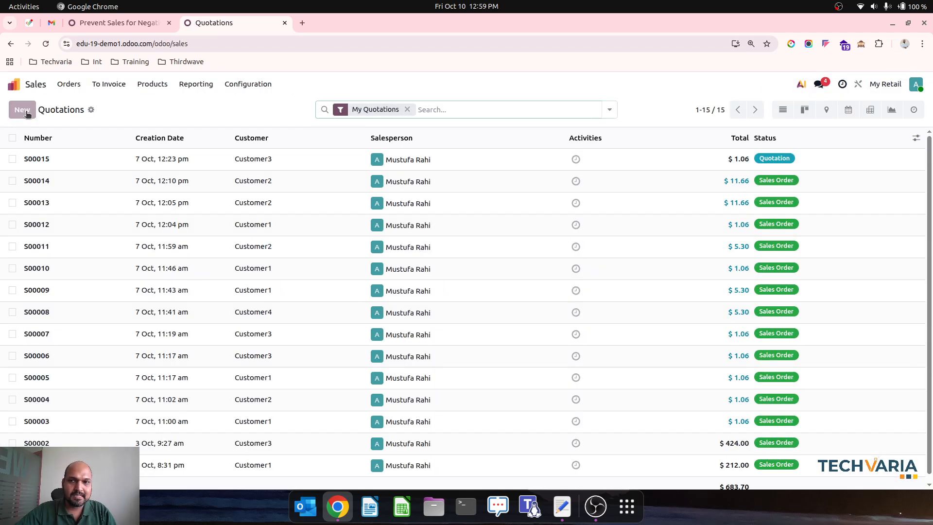
Step: Create a quotation for Customer2 with Test1, confirm it into a sales order and validate its delivery
{"action": "left_click", "coordinate": [22, 110]}
{"action": "left_click", "coordinate": [87, 197]}
{"action": "left_click", "coordinate": [105, 231]}
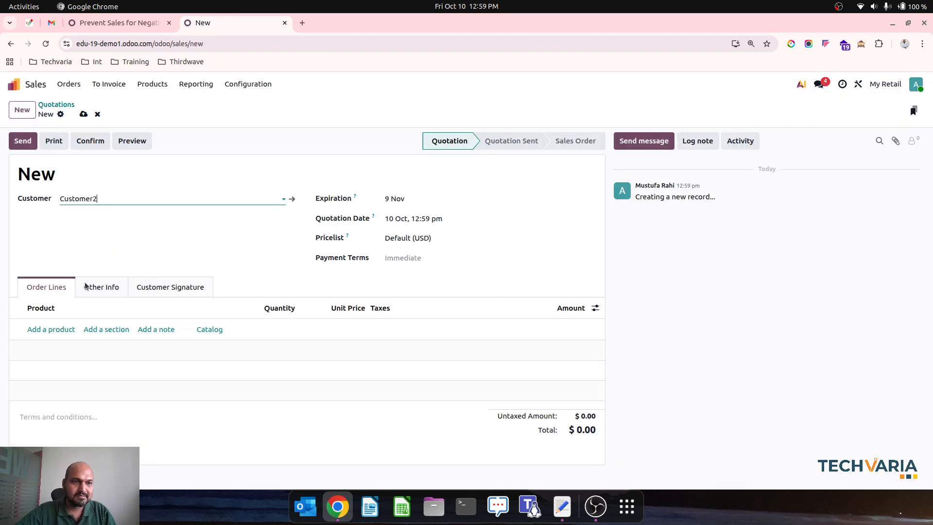
{"action": "left_click", "coordinate": [63, 328]}
{"action": "type", "text": "te"}
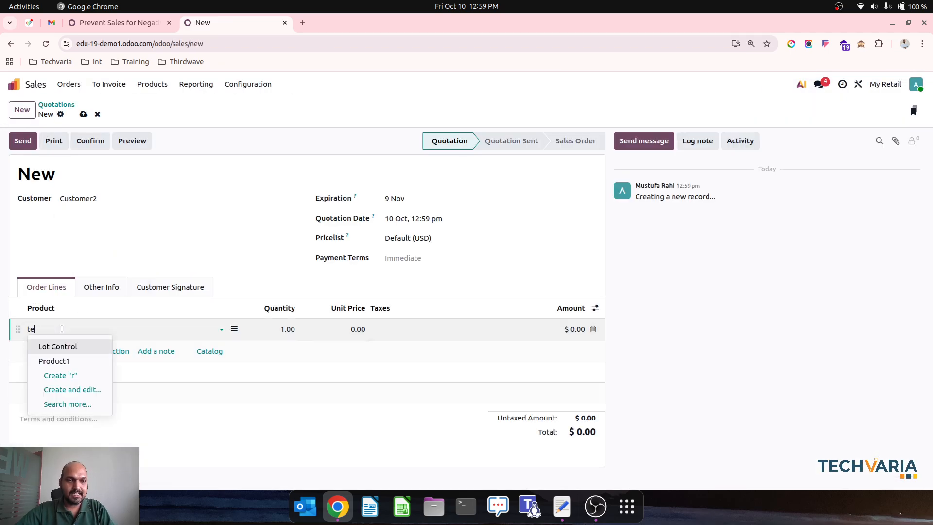
{"action": "type", "text": "s"}
{"action": "left_click", "coordinate": [49, 347]}
{"action": "mouse_move", "coordinate": [305, 329]}
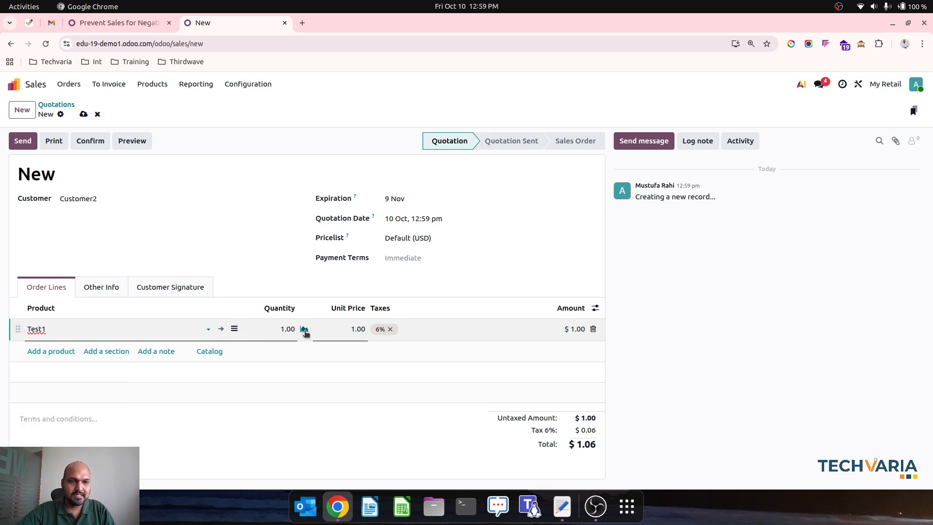
{"action": "left_click", "coordinate": [288, 328]}
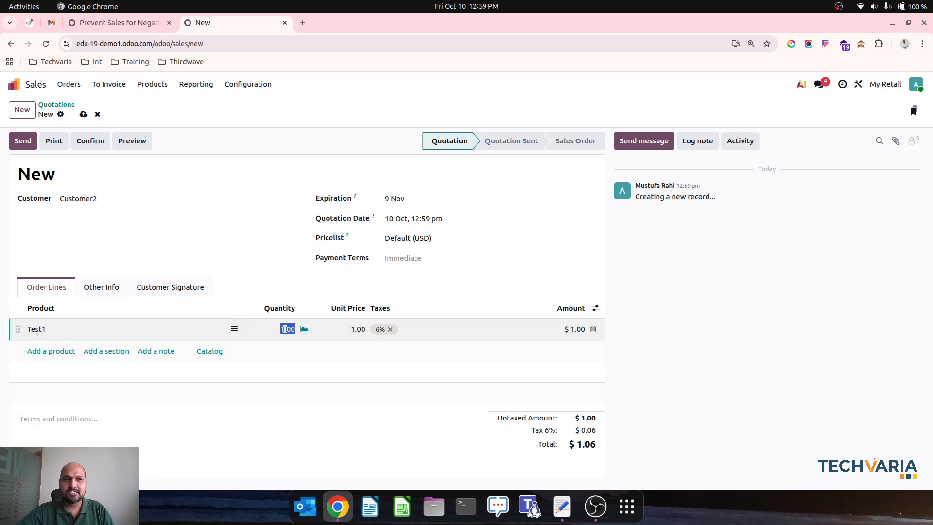
{"action": "left_click", "coordinate": [100, 149]}
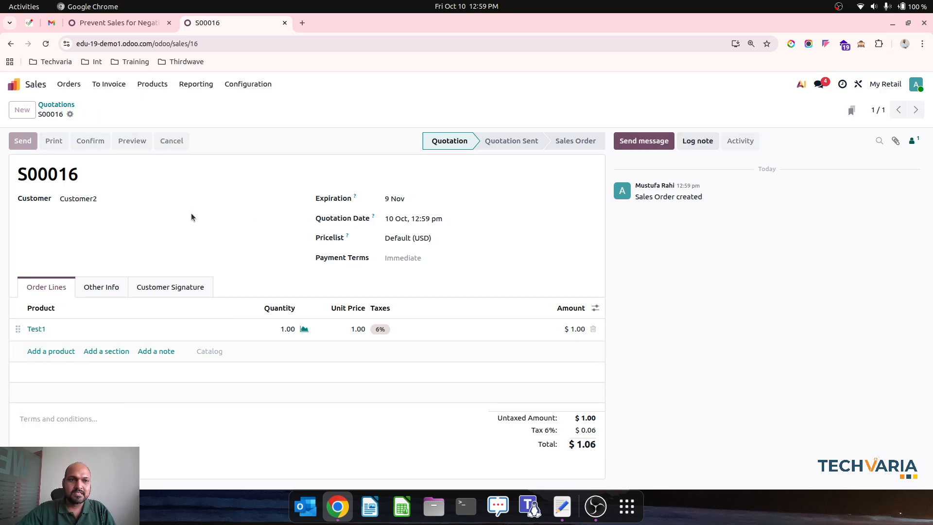
{"action": "left_click", "coordinate": [472, 111]}
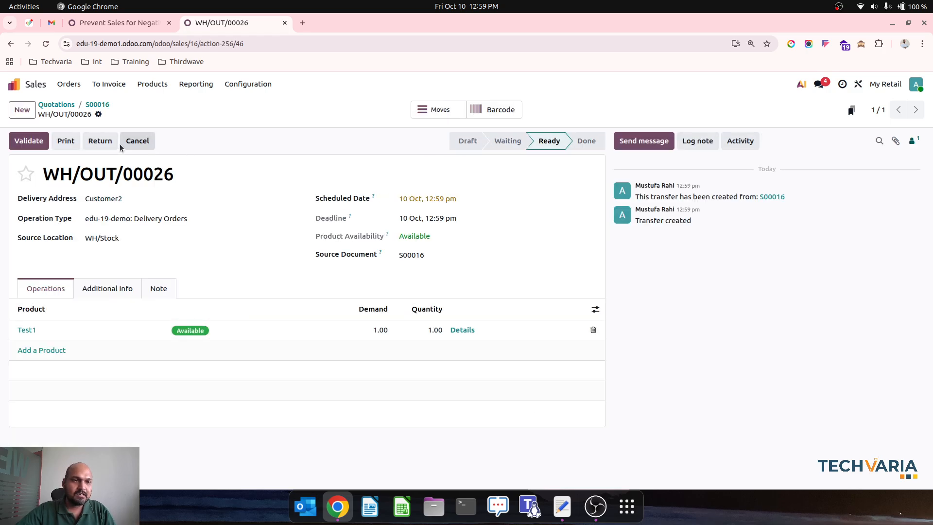
{"action": "left_click", "coordinate": [29, 141]}
{"action": "left_click", "coordinate": [97, 104]}
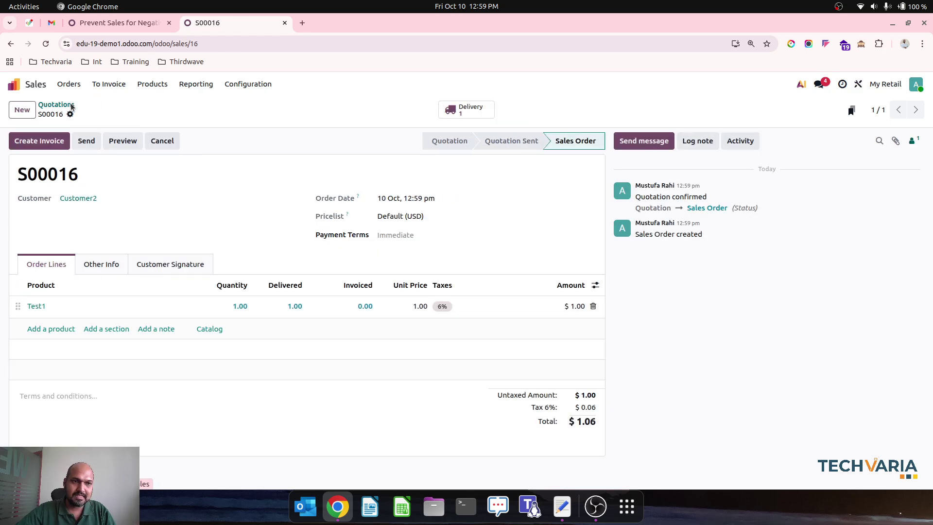
Step: Create a new Customer2 quotation for 100 Test1; saving is blocked by the insufficient stock warning
{"action": "left_click", "coordinate": [22, 109]}
{"action": "left_click", "coordinate": [112, 198]}
{"action": "left_click", "coordinate": [105, 229]}
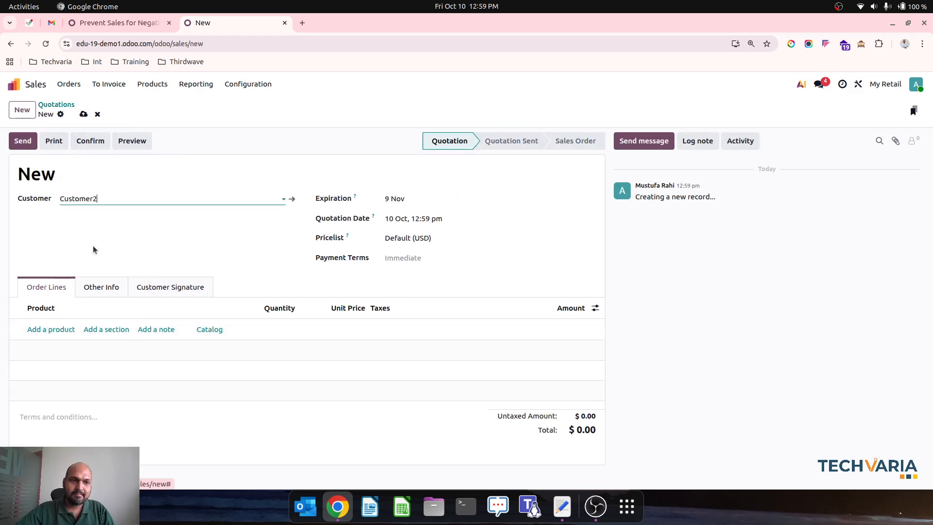
{"action": "left_click", "coordinate": [53, 330]}
{"action": "type", "text": "te"}
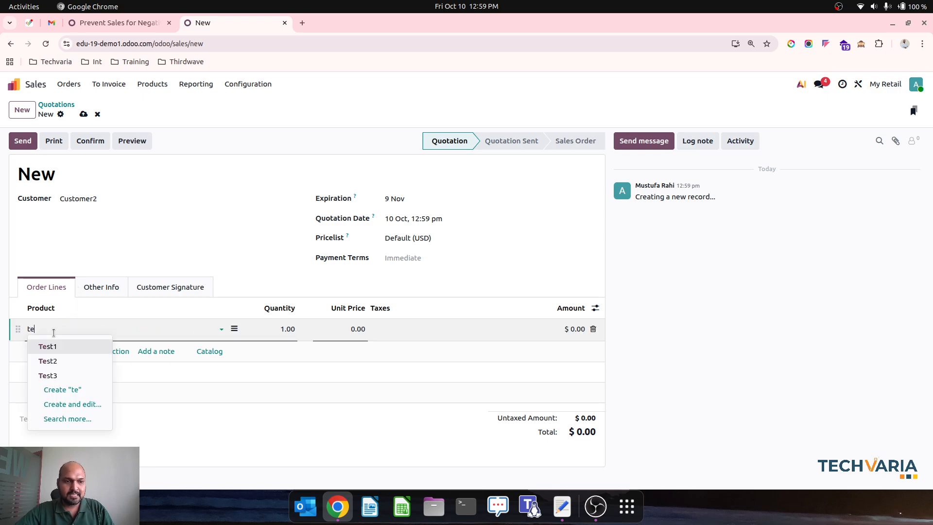
{"action": "left_click", "coordinate": [63, 349]}
{"action": "left_click", "coordinate": [305, 329]}
{"action": "left_click", "coordinate": [274, 329]}
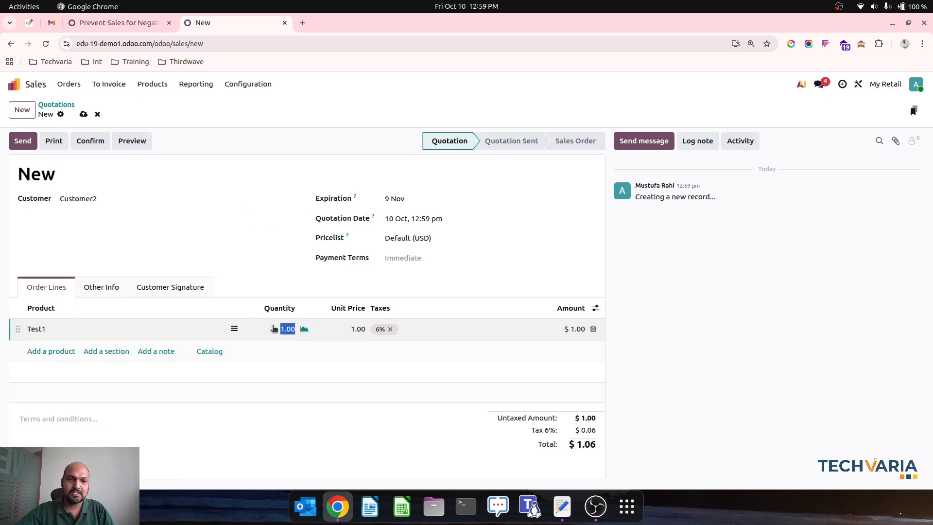
{"action": "type", "text": "100"}
{"action": "left_click", "coordinate": [183, 173]}
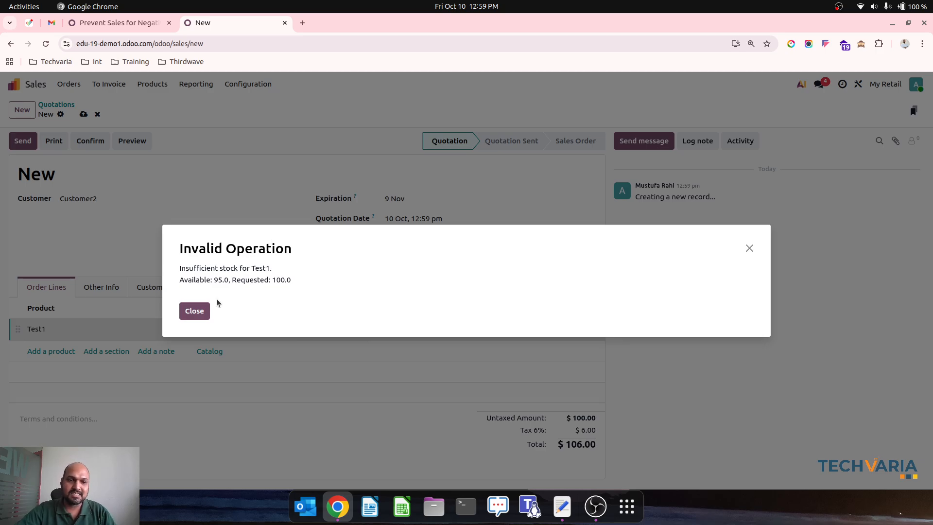
{"action": "left_click", "coordinate": [199, 311]}
Step: Save the quotation with 90 Test1, then confirm raising it to 100 is again refused for insufficient stock
{"action": "left_click", "coordinate": [271, 325]}
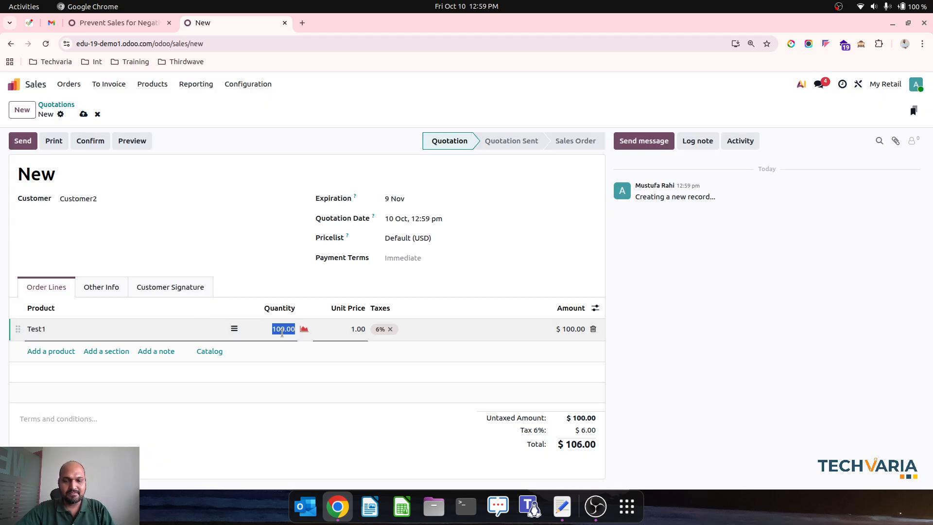
{"action": "type", "text": "90"}
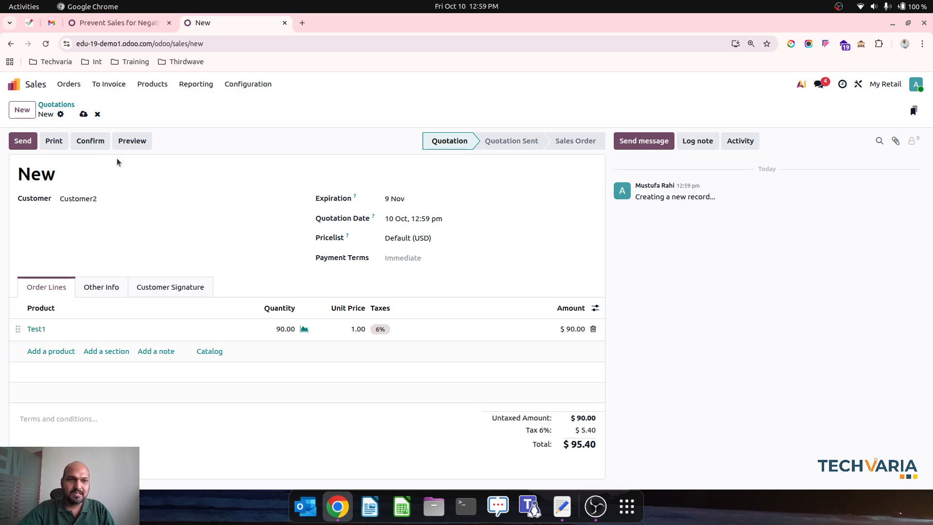
{"action": "left_click", "coordinate": [84, 114]}
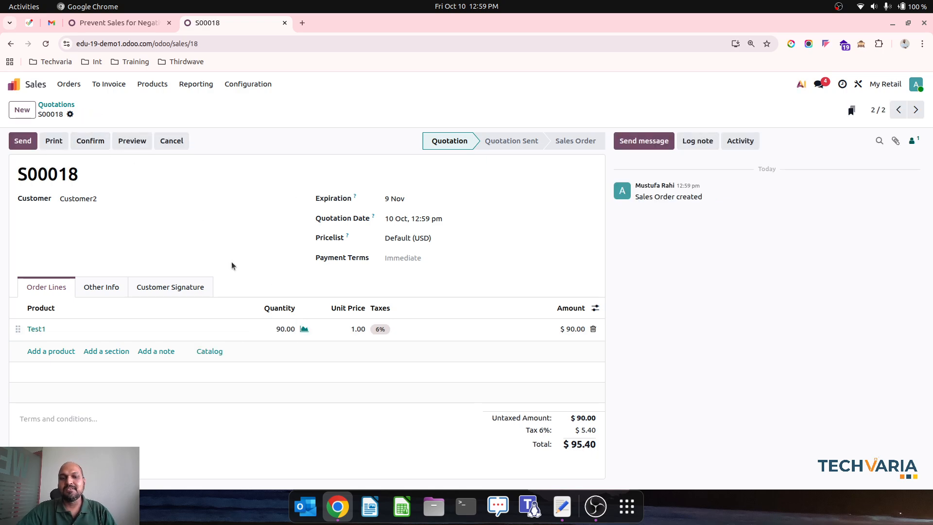
{"action": "left_click", "coordinate": [272, 328]}
{"action": "type", "text": "100"}
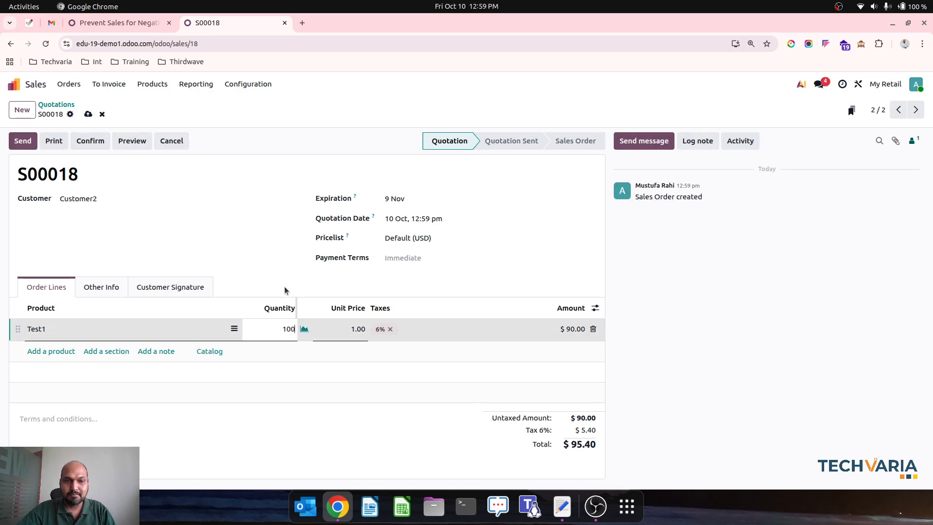
{"action": "left_click", "coordinate": [285, 277]}
{"action": "left_click", "coordinate": [88, 114]}
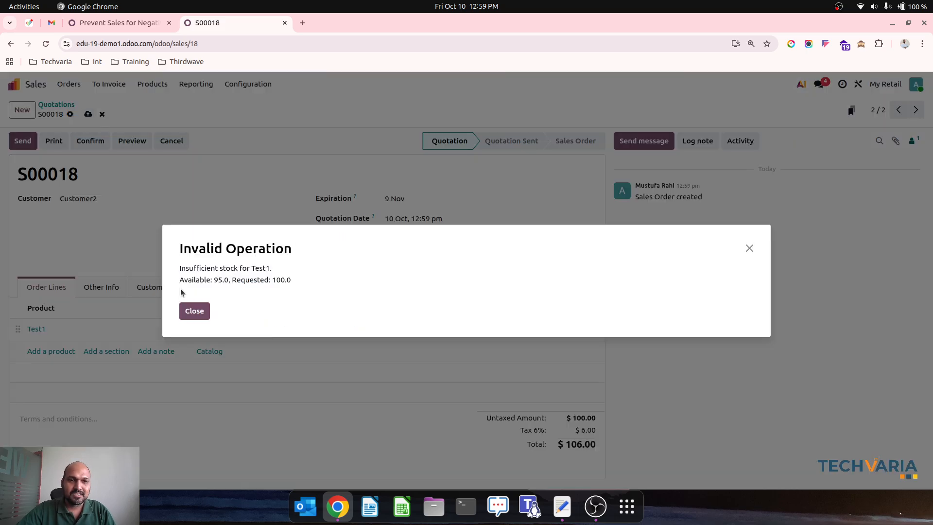
{"action": "left_click", "coordinate": [183, 309]}
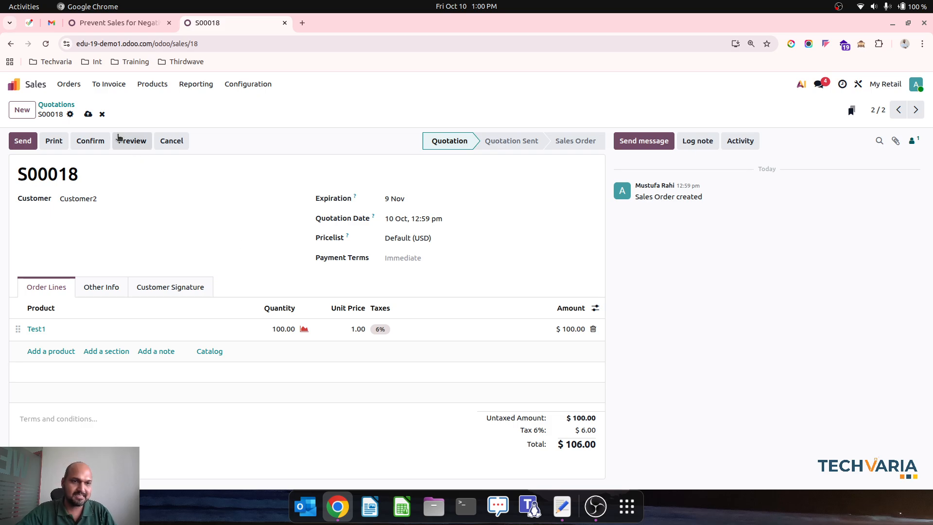
Step: Discard the quantity change and review the Prevent POS for negative sale rule's model and trigger unchanged
{"action": "left_click", "coordinate": [88, 114]}
{"action": "left_click", "coordinate": [14, 84]}
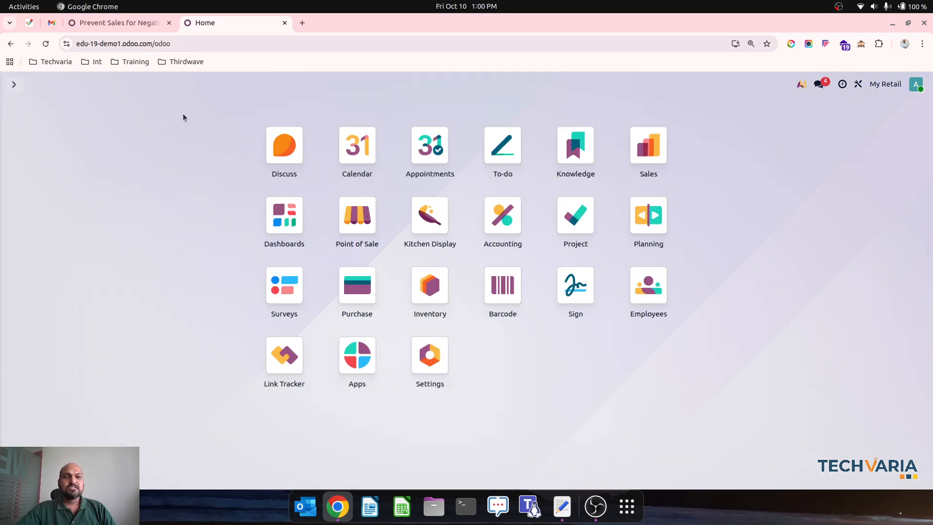
{"action": "left_click", "coordinate": [117, 23]}
{"action": "left_click", "coordinate": [73, 104]}
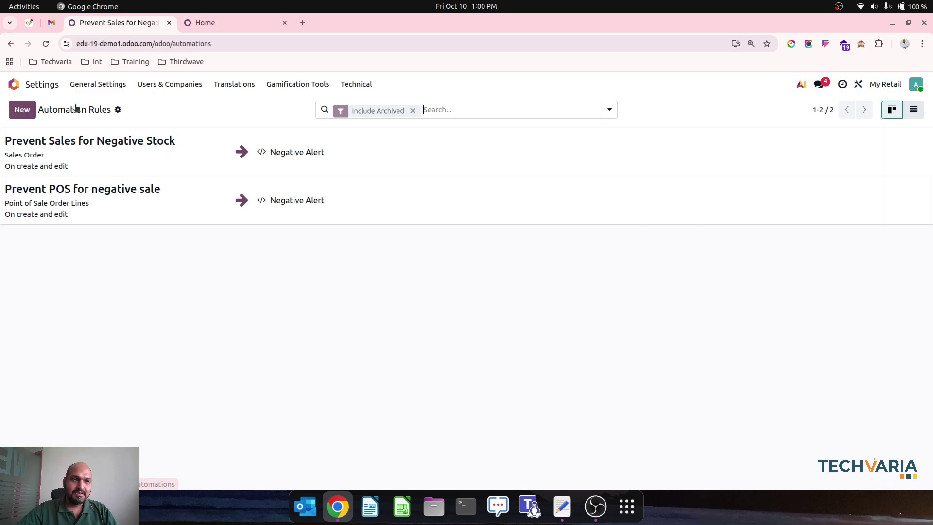
{"action": "left_click", "coordinate": [80, 204]}
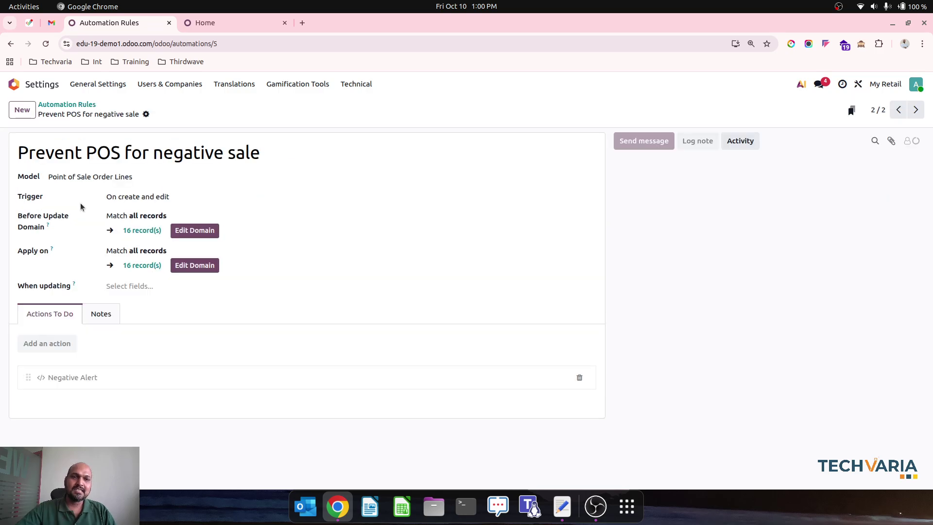
{"action": "left_click", "coordinate": [92, 177]}
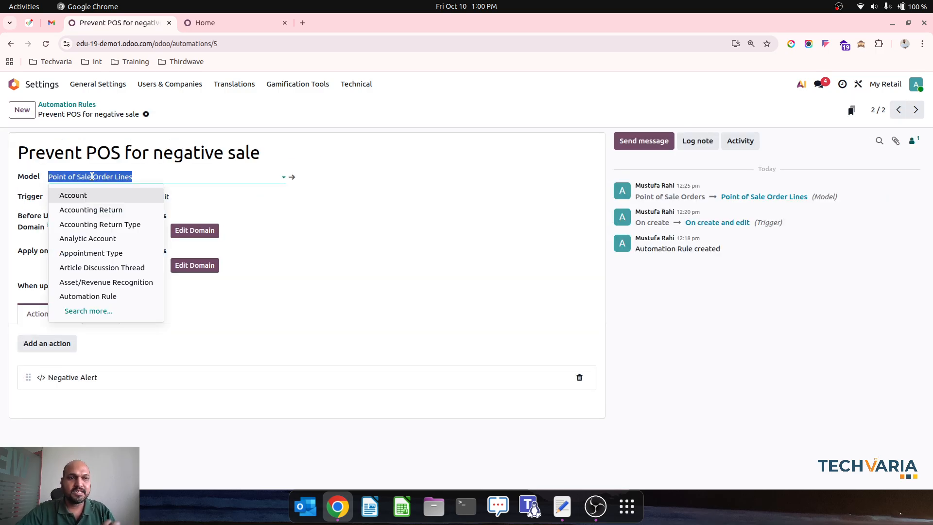
{"action": "left_click", "coordinate": [278, 211]}
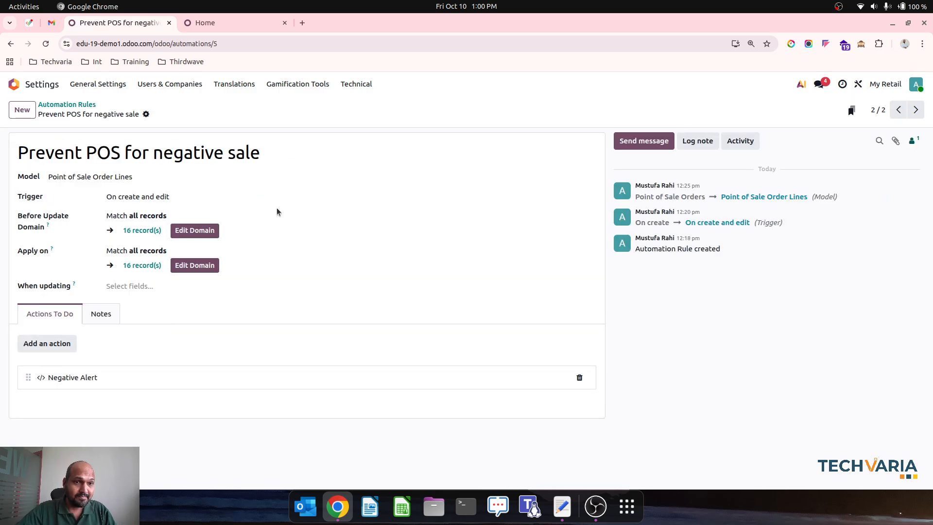
{"action": "left_click", "coordinate": [173, 199]}
{"action": "left_click", "coordinate": [255, 233]}
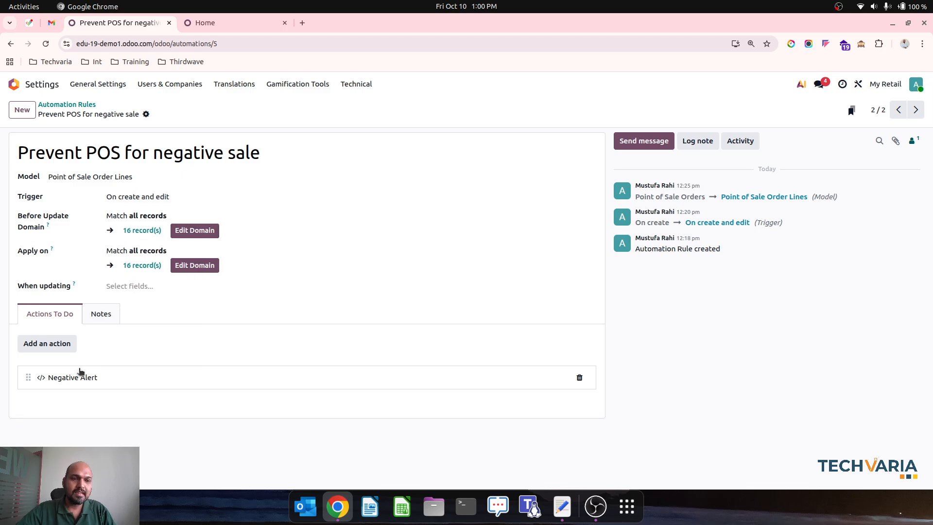
Step: View the POS rule's Negative Alert code, then open the Point of Sale register
{"action": "left_click", "coordinate": [81, 374]}
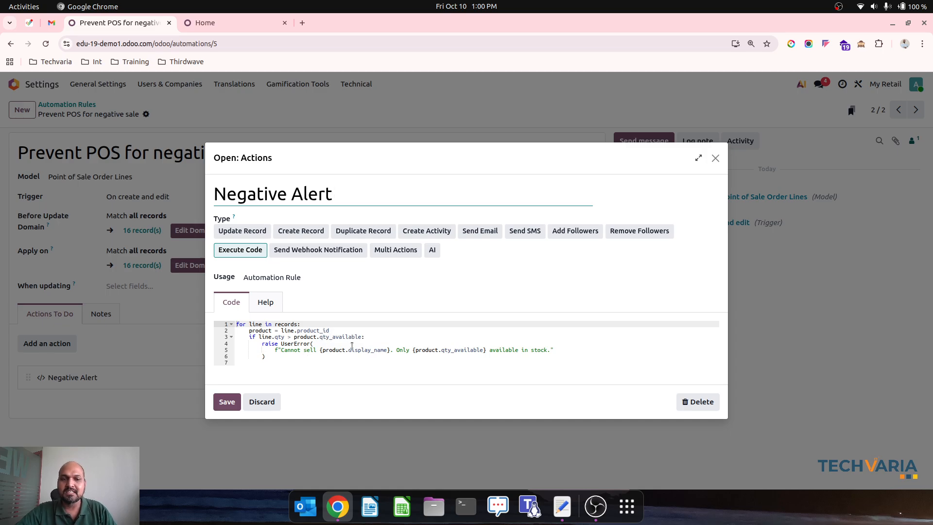
{"action": "left_click", "coordinate": [262, 402]}
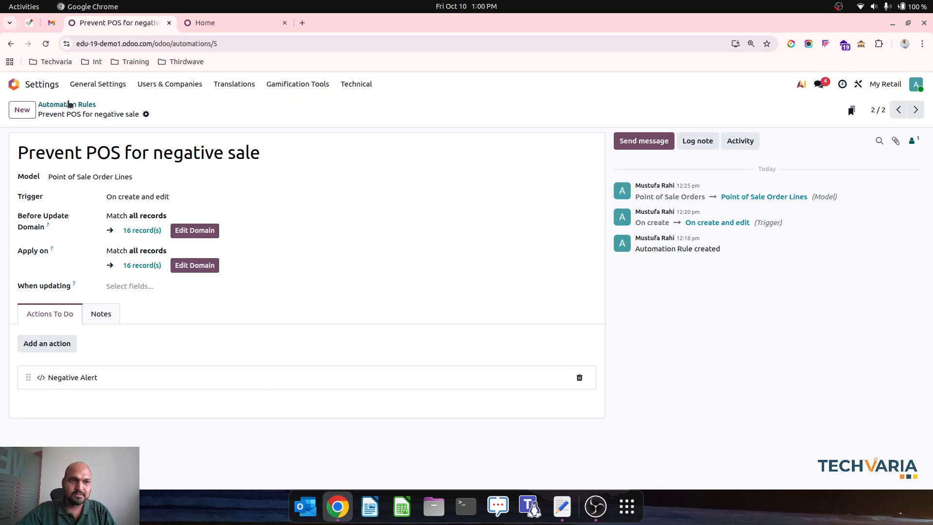
{"action": "left_click", "coordinate": [71, 105]}
{"action": "left_click", "coordinate": [15, 85]}
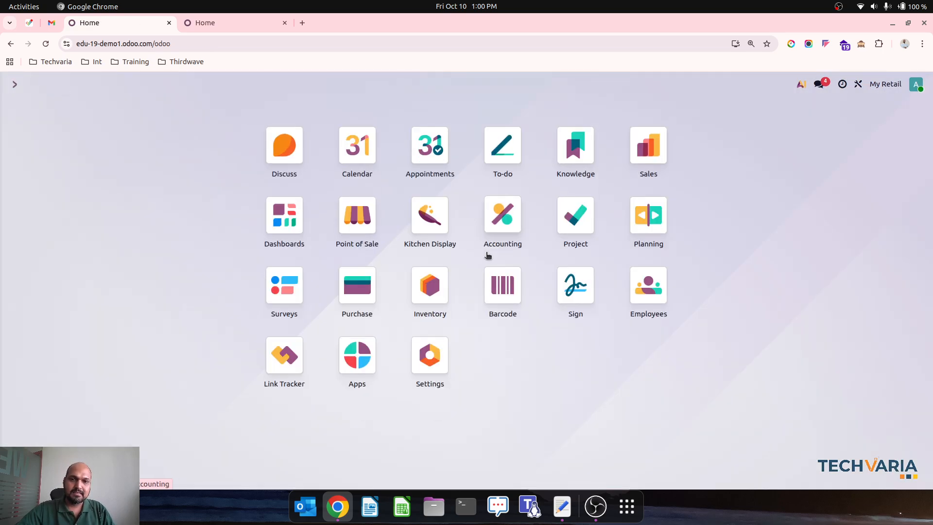
{"action": "left_click", "coordinate": [368, 237]}
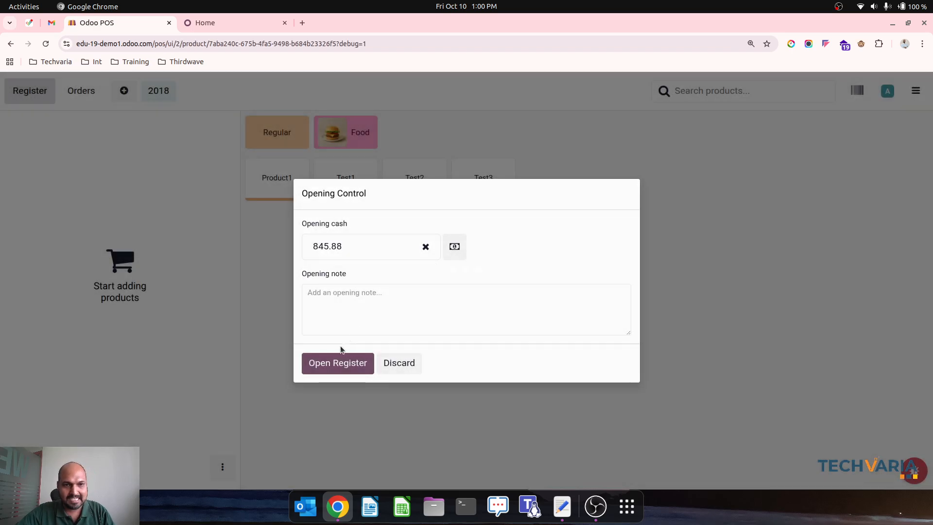
{"action": "left_click", "coordinate": [339, 357]}
Step: Add one Test1 to the POS order and check products' on-hand stock in the Inventory tab
{"action": "left_click", "coordinate": [333, 177]}
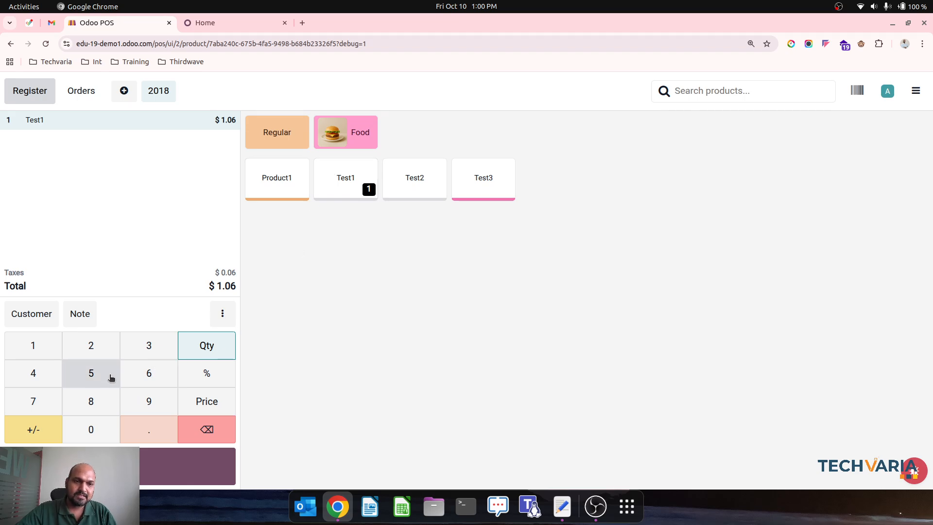
{"action": "left_click", "coordinate": [239, 24]}
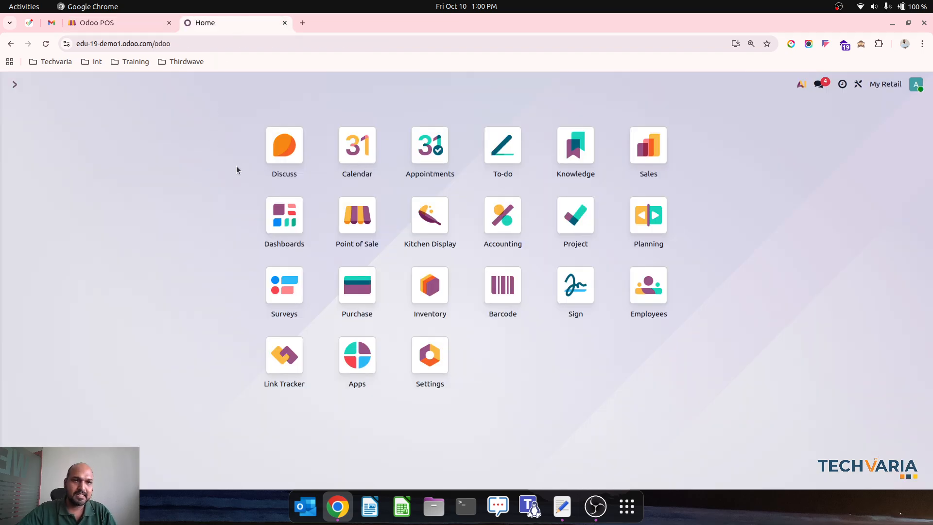
{"action": "type", "text": "inve"}
{"action": "key", "text": "Return"}
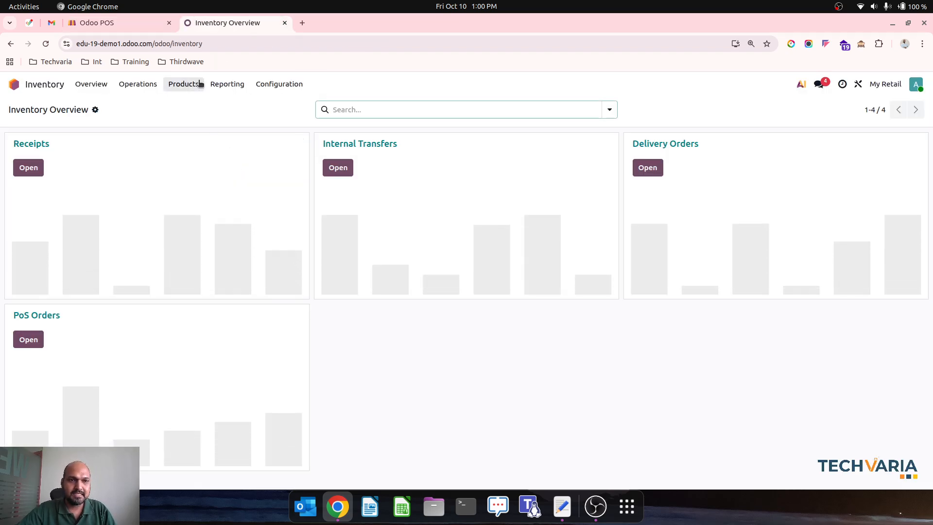
{"action": "left_click", "coordinate": [200, 84]}
{"action": "left_click", "coordinate": [204, 104]}
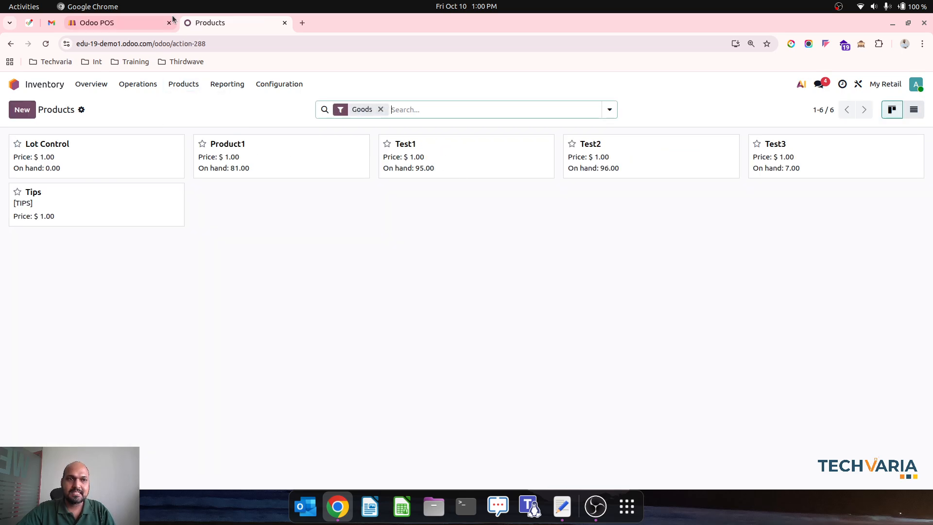
{"action": "left_click", "coordinate": [126, 22]}
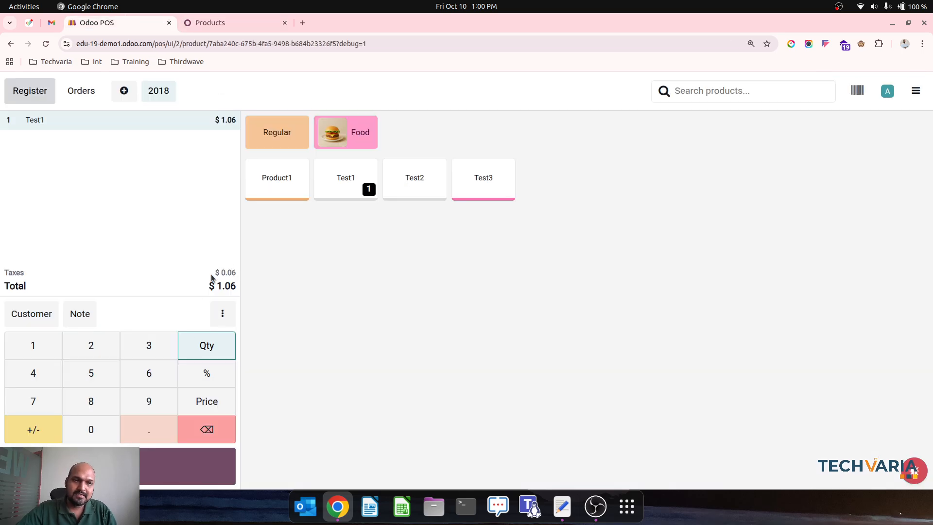
Step: Sell 5 Test1 for cash in the POS, skip the receipt, and refresh Inventory to see Test1 at 90 on hand
{"action": "left_click", "coordinate": [100, 375]}
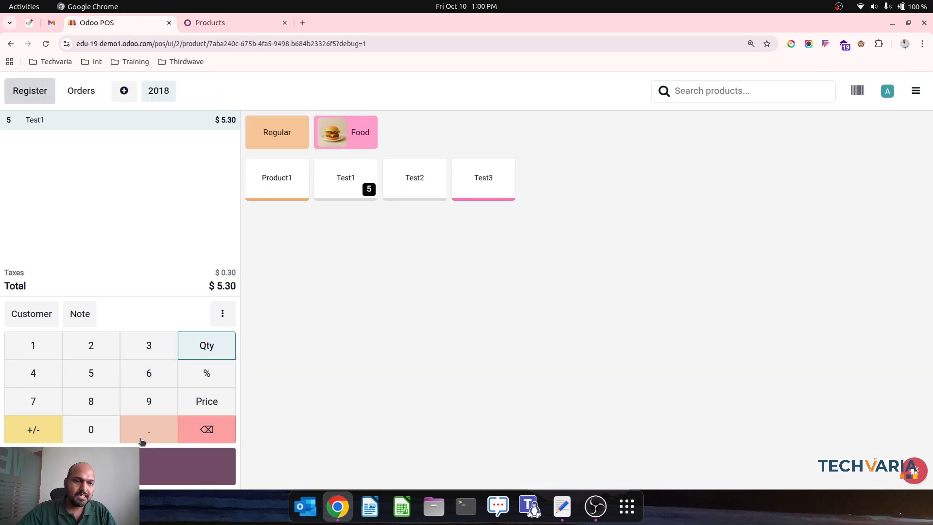
{"action": "left_click", "coordinate": [157, 467]}
{"action": "left_click", "coordinate": [118, 147]}
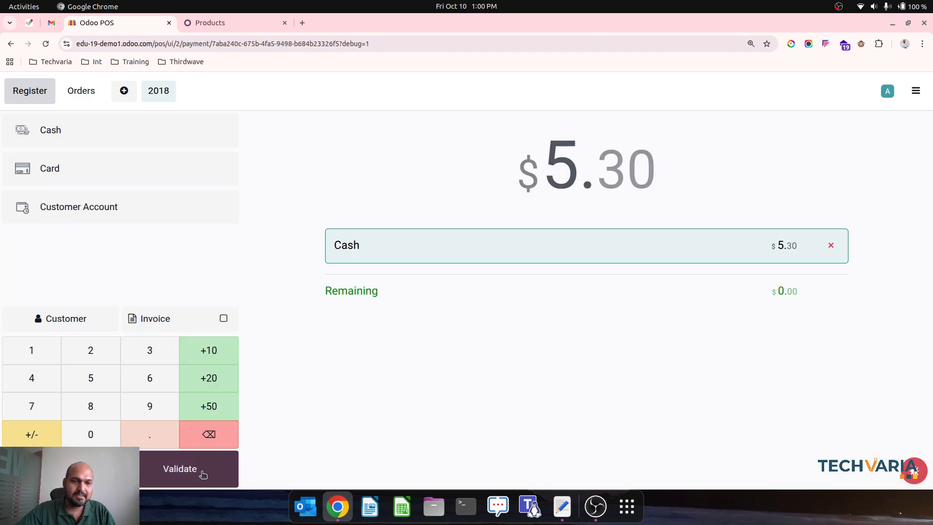
{"action": "left_click", "coordinate": [201, 472]}
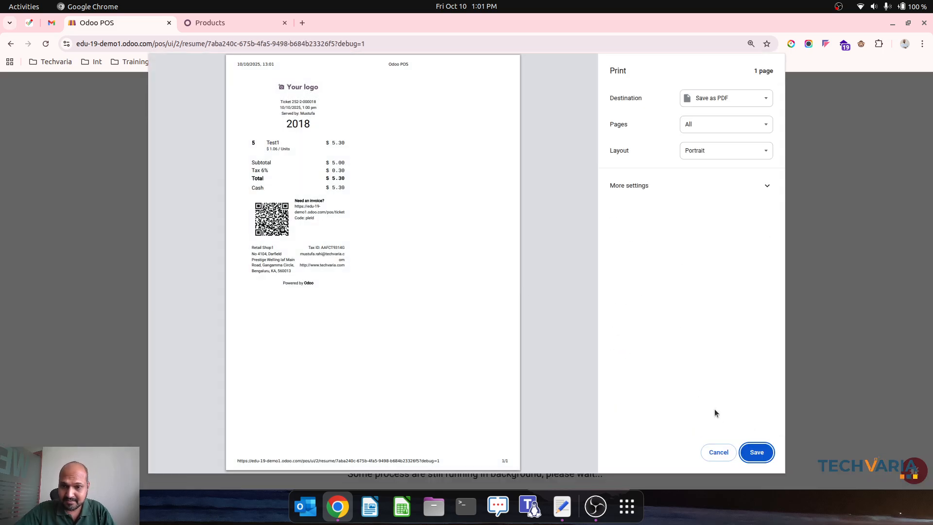
{"action": "left_click", "coordinate": [719, 452]}
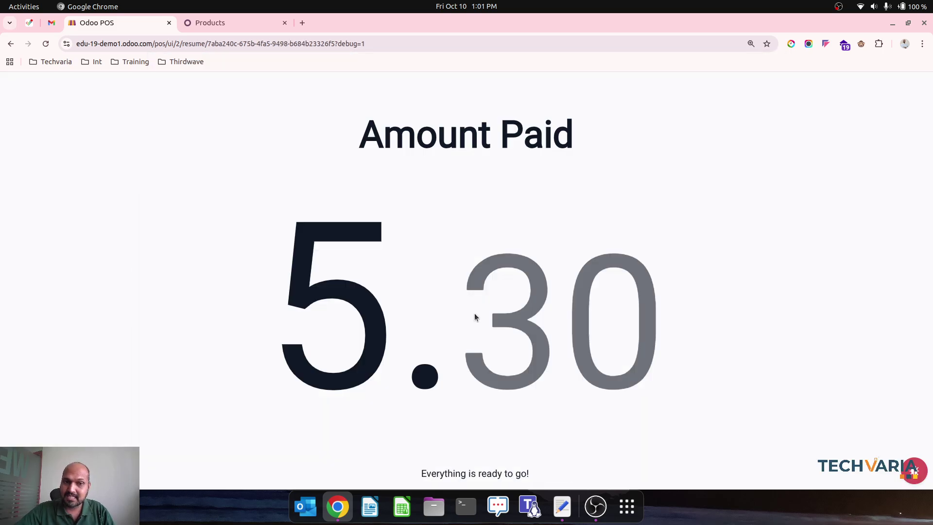
{"action": "left_click", "coordinate": [214, 22]}
{"action": "left_click", "coordinate": [46, 43]}
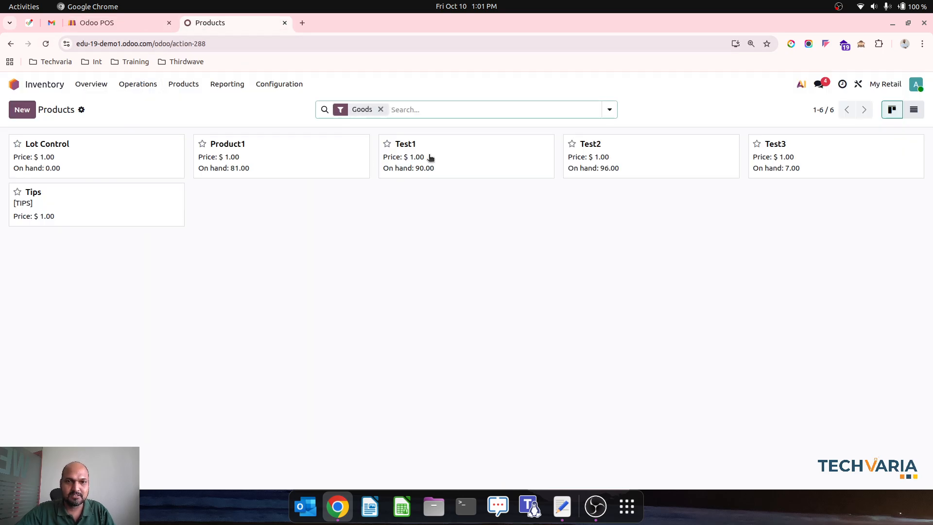
Step: Attempt a cash POS sale of 10 Test3; the insufficient-stock warning blocks it with only 7 in stock
{"action": "left_click", "coordinate": [102, 22]}
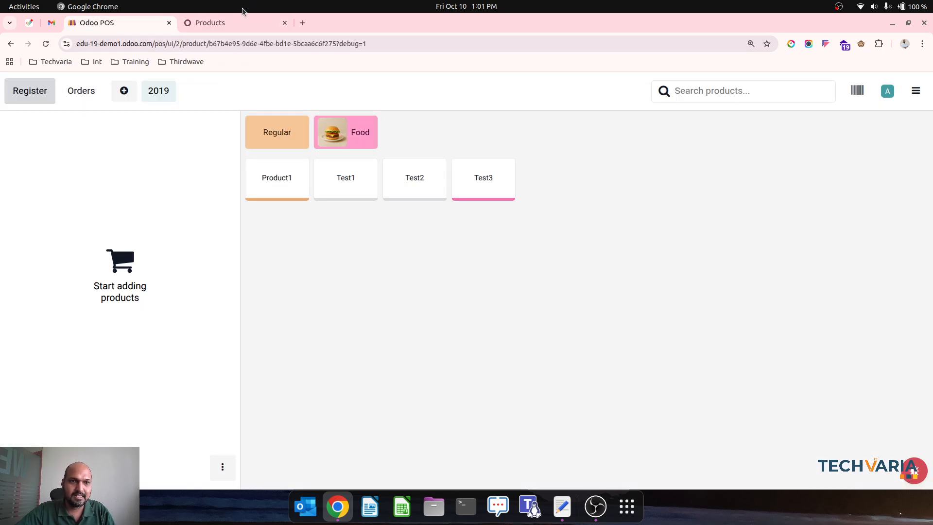
{"action": "left_click", "coordinate": [237, 22]}
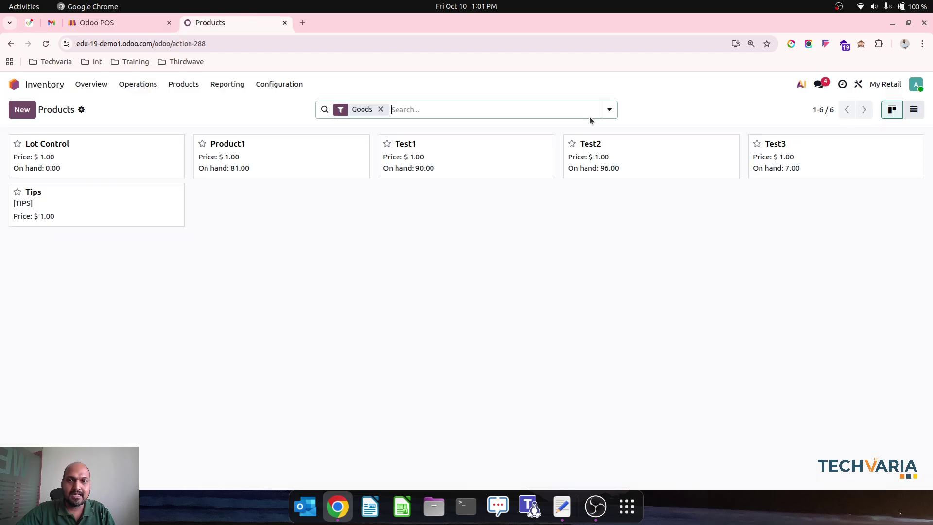
{"action": "left_click", "coordinate": [134, 25]}
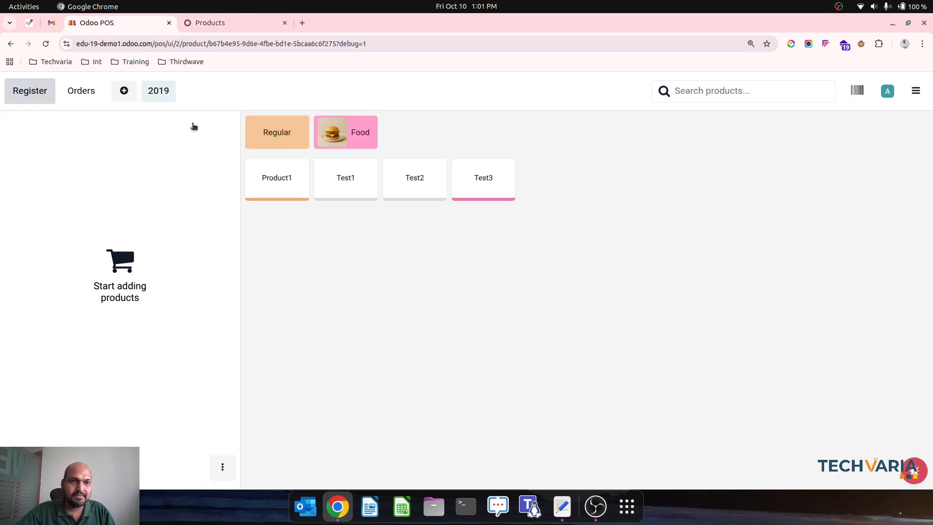
{"action": "left_click", "coordinate": [490, 177]}
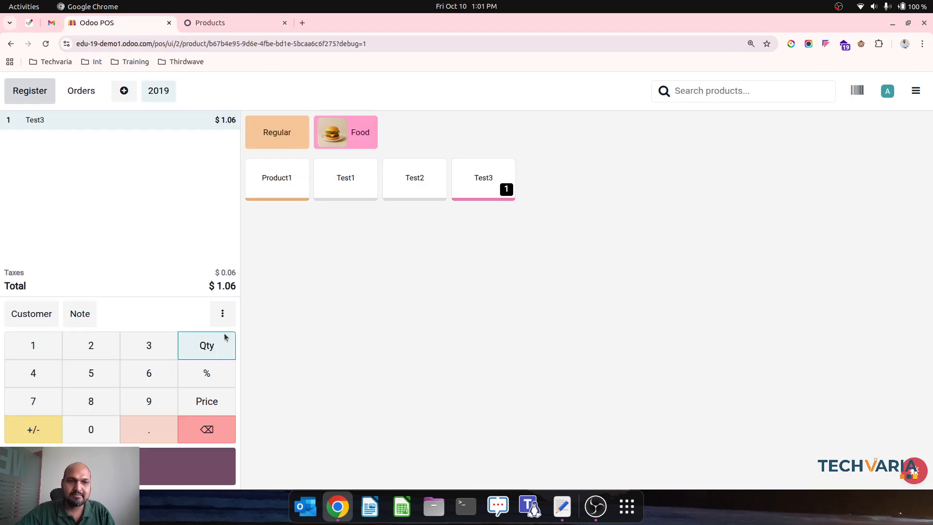
{"action": "left_click", "coordinate": [81, 426]}
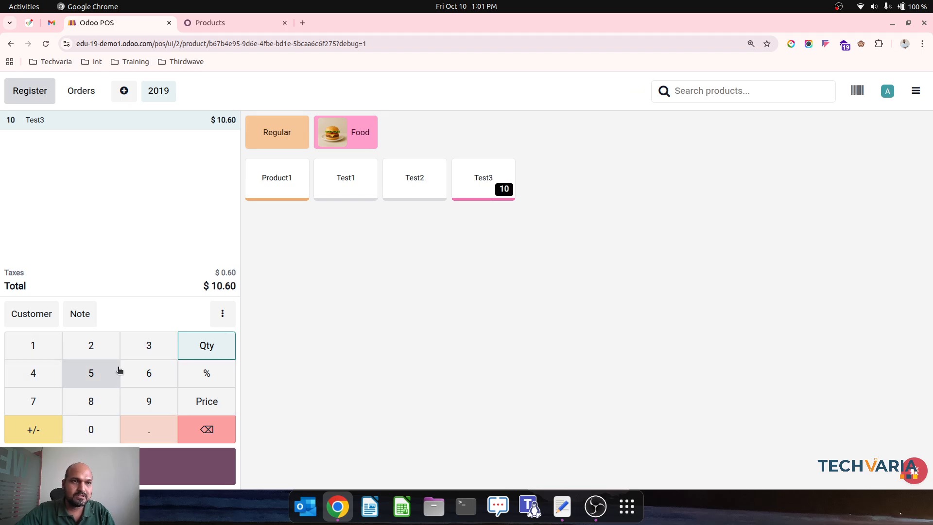
{"action": "left_click", "coordinate": [188, 467]}
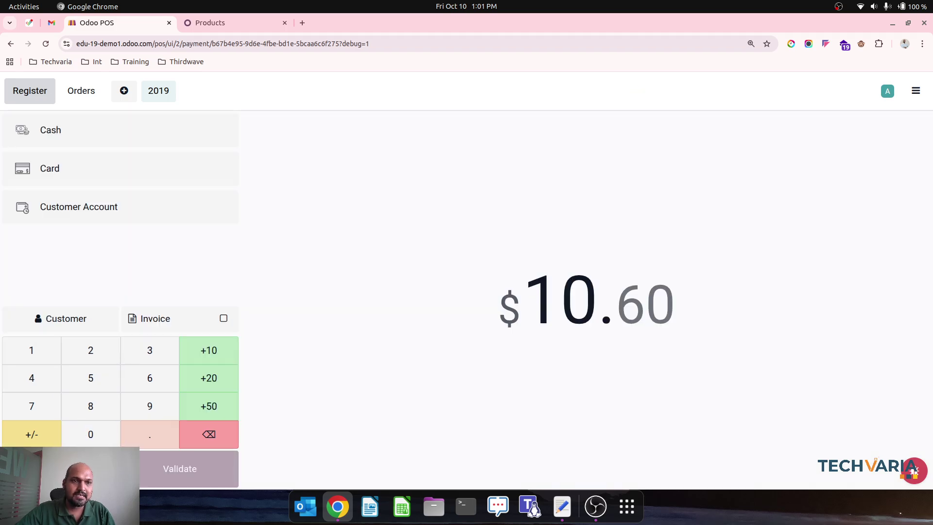
{"action": "left_click", "coordinate": [125, 141]}
{"action": "left_click", "coordinate": [185, 464]}
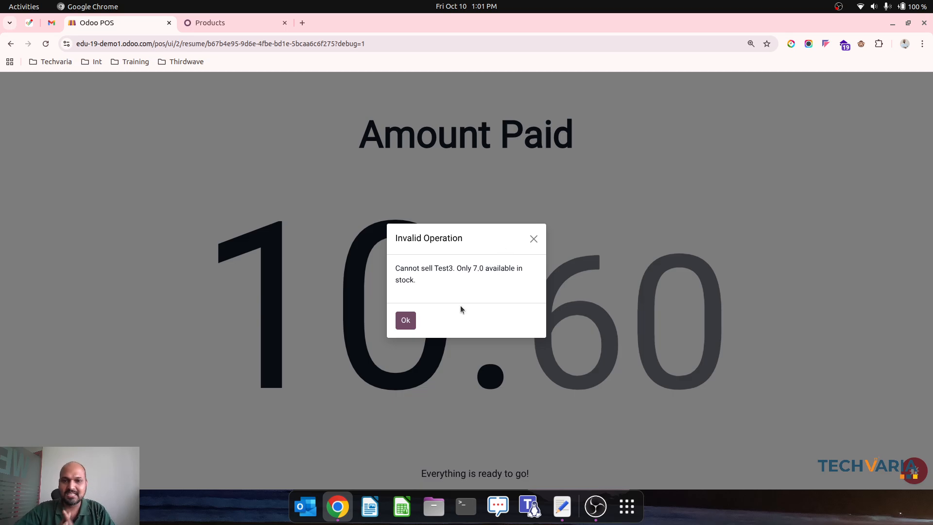
{"action": "left_click", "coordinate": [407, 324]}
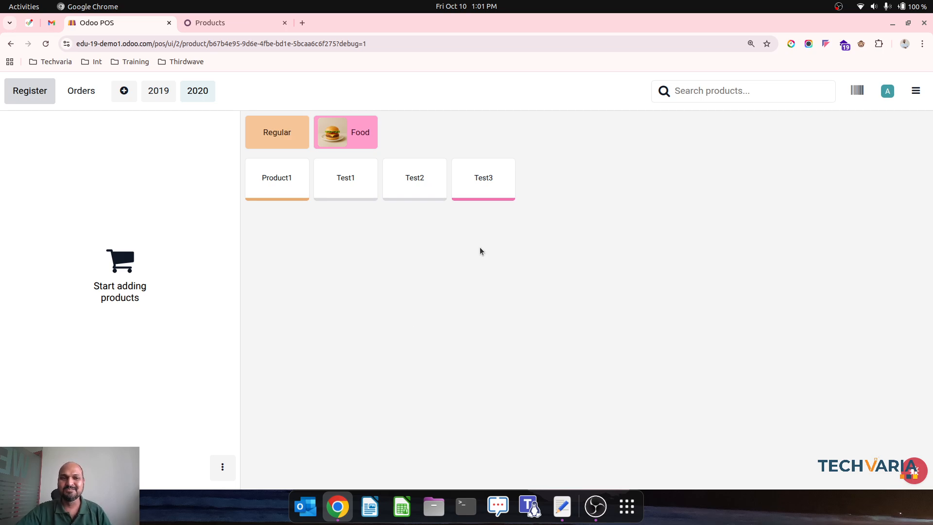
Step: Delete the blocked POS order 2019 and return to the register product screen
{"action": "left_click", "coordinate": [85, 95]}
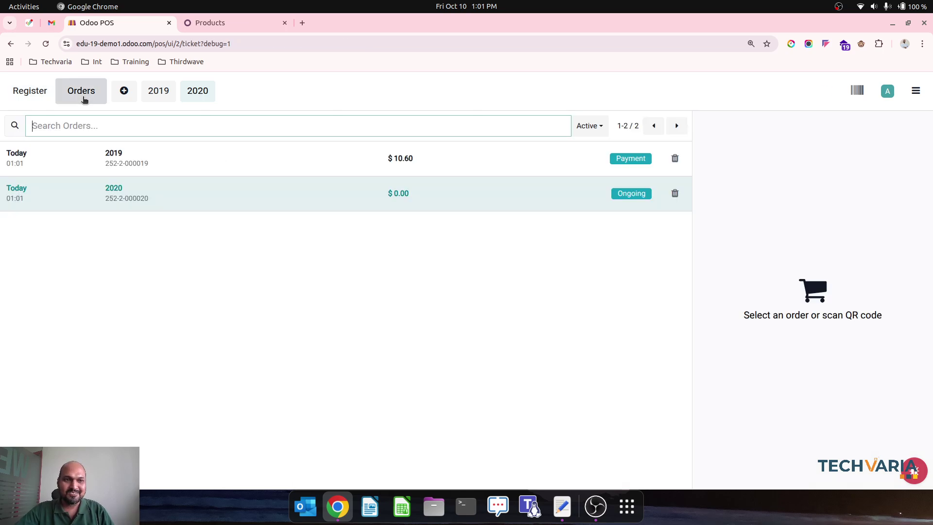
{"action": "left_click", "coordinate": [172, 159]}
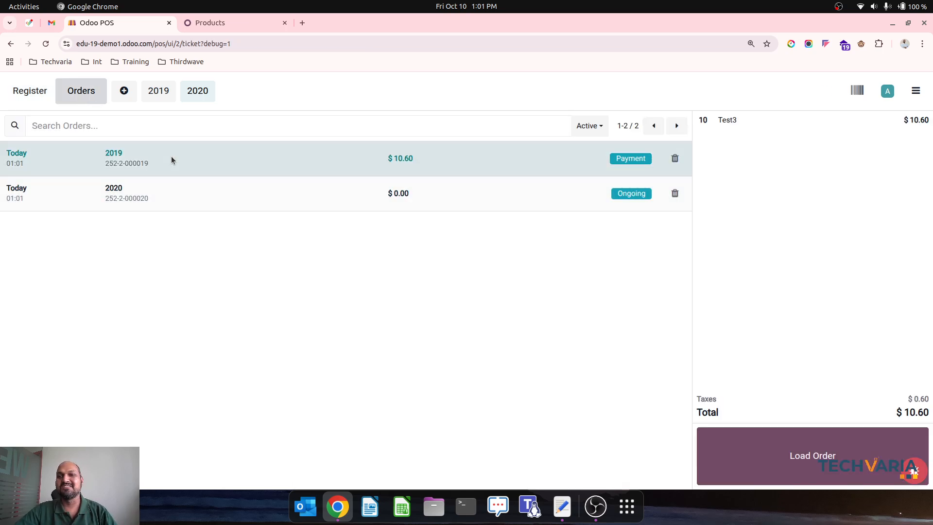
{"action": "left_click", "coordinate": [675, 159]}
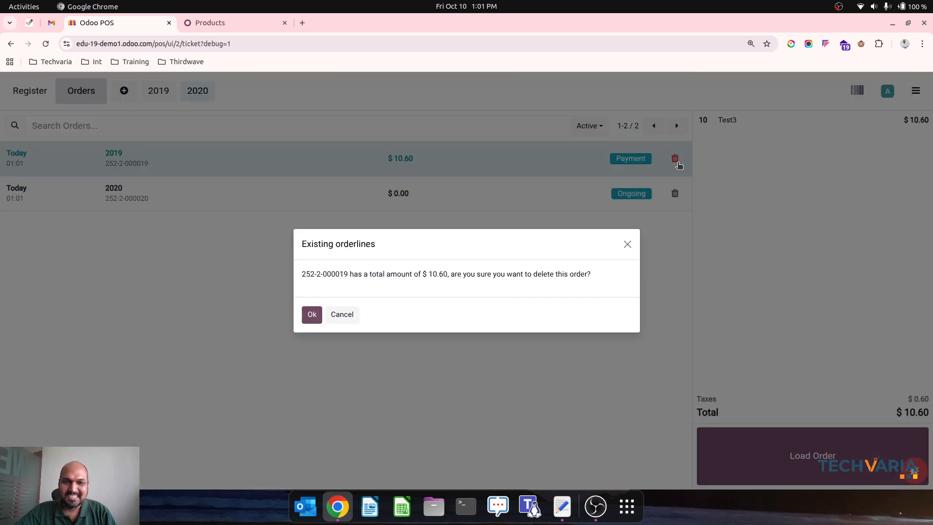
{"action": "left_click", "coordinate": [313, 315]}
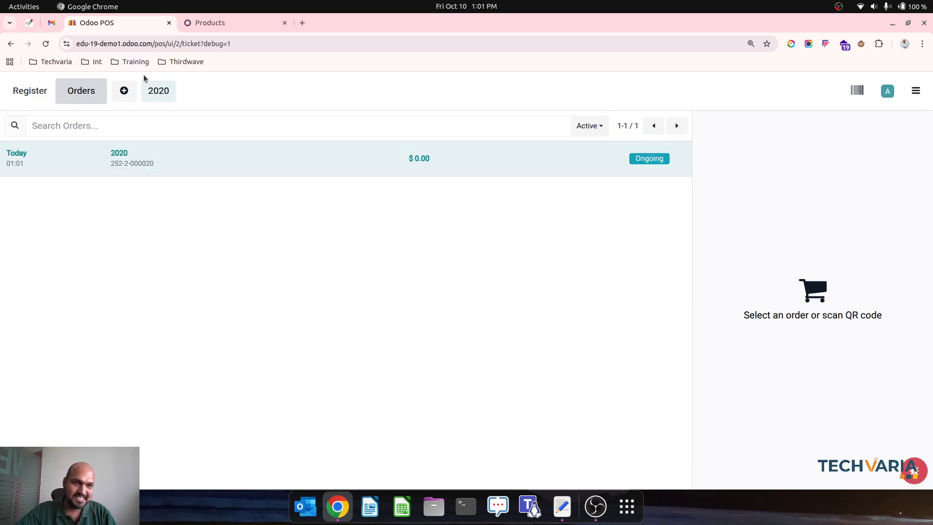
{"action": "left_click", "coordinate": [35, 95]}
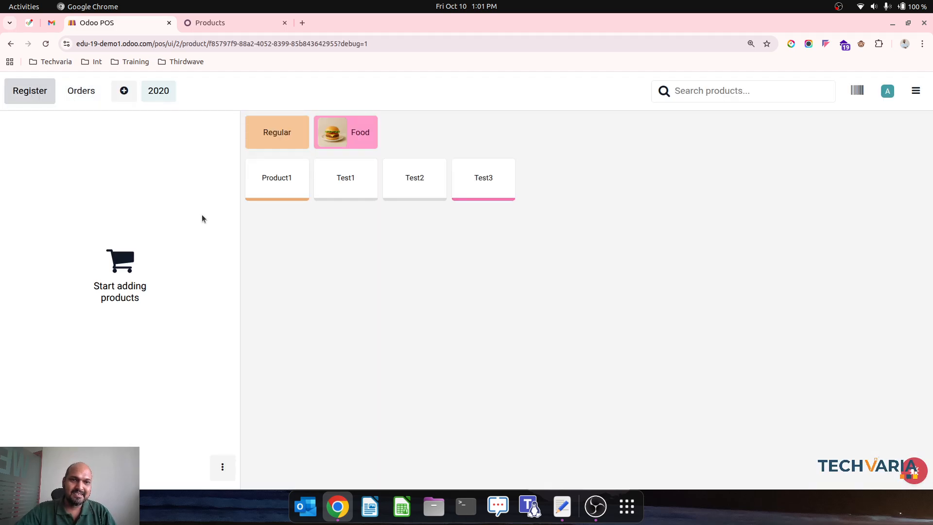
Step: Attempt a cash sale of 5 Test3, dismiss the stock refusal, and switch to the Inventory products page
{"action": "left_click", "coordinate": [478, 189]}
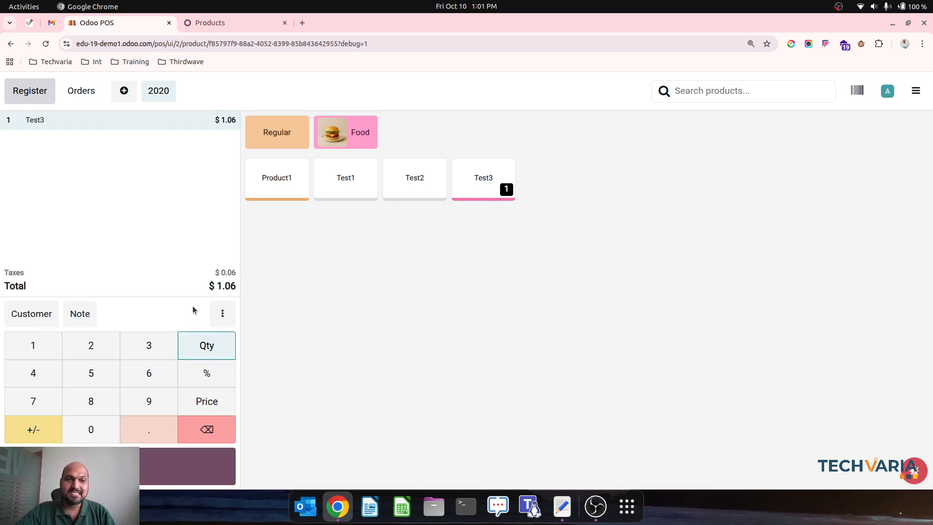
{"action": "left_click", "coordinate": [99, 374]}
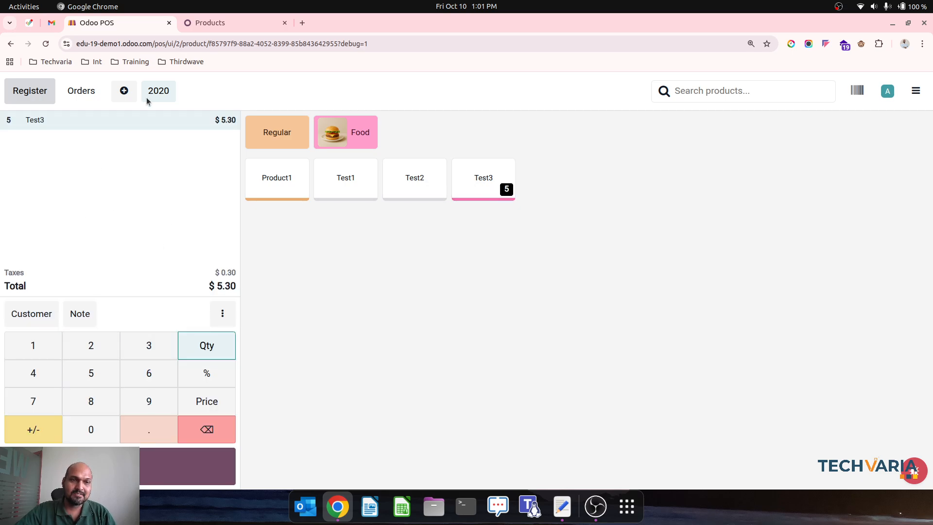
{"action": "left_click", "coordinate": [182, 467]}
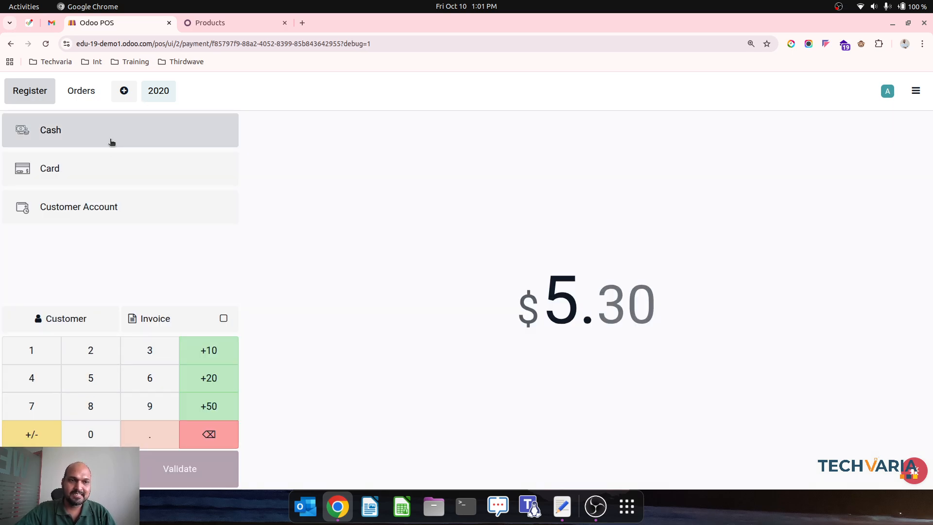
{"action": "left_click", "coordinate": [113, 135]}
{"action": "left_click", "coordinate": [183, 470]}
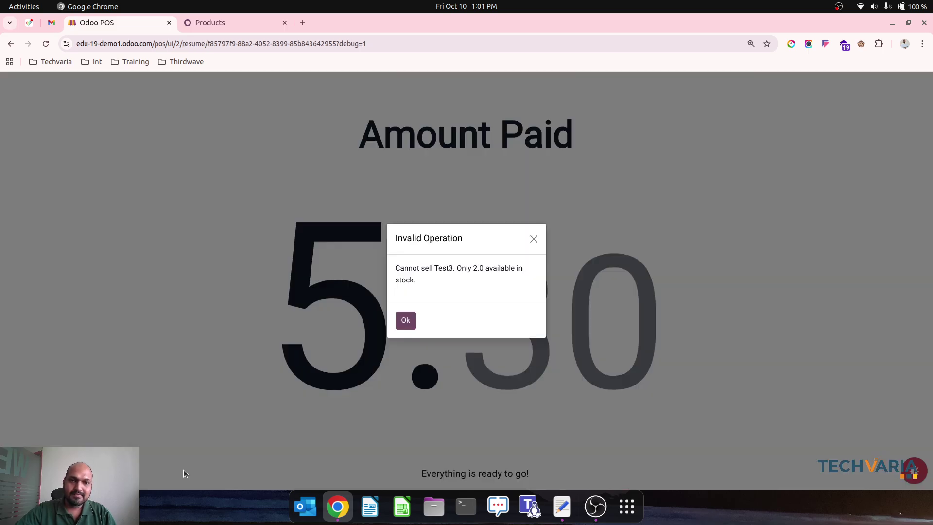
{"action": "left_click", "coordinate": [406, 321]}
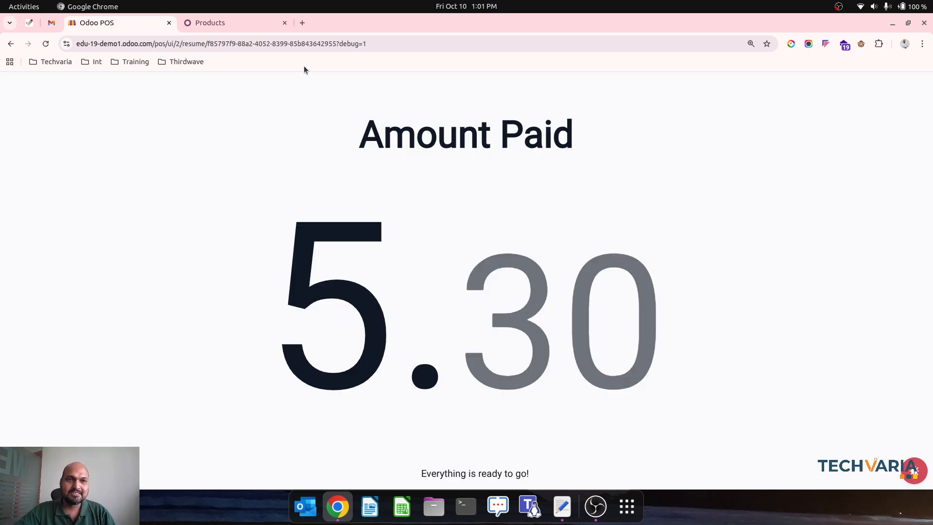
{"action": "left_click", "coordinate": [233, 24]}
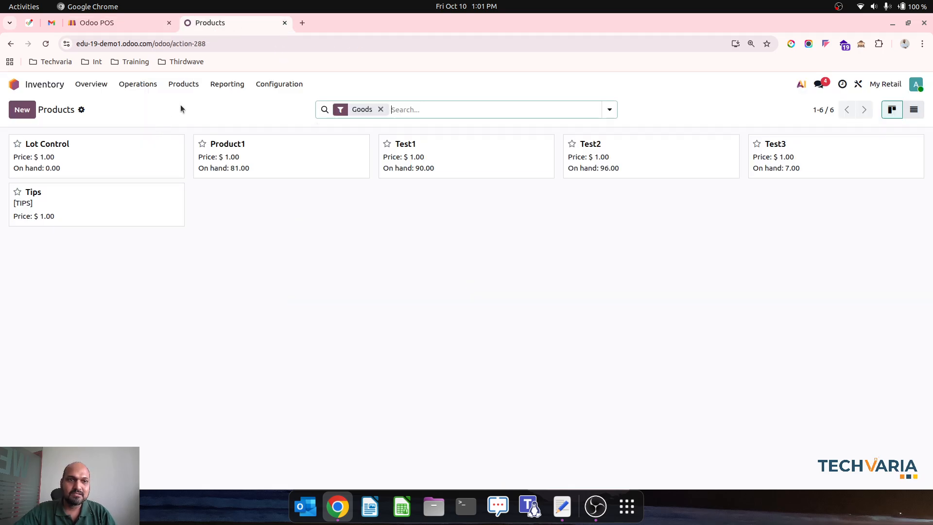
Step: Refresh product stock, then delete the refused $5.30 POS order 2020 and return to the register
{"action": "left_click", "coordinate": [46, 43]}
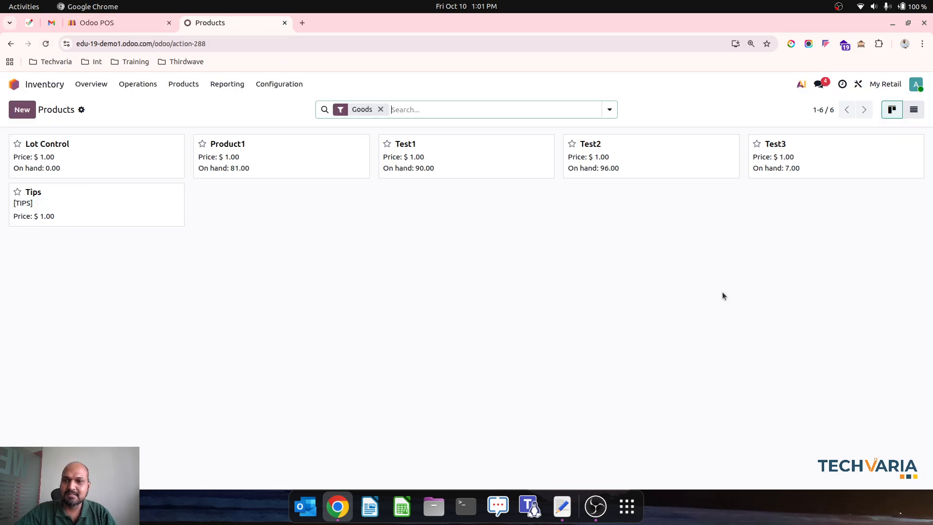
{"action": "left_click", "coordinate": [105, 24]}
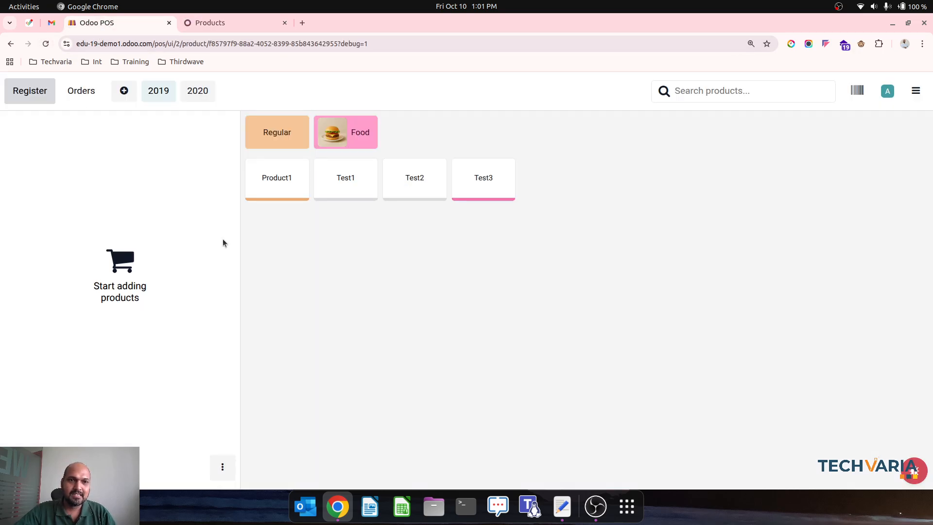
{"action": "left_click", "coordinate": [80, 90]}
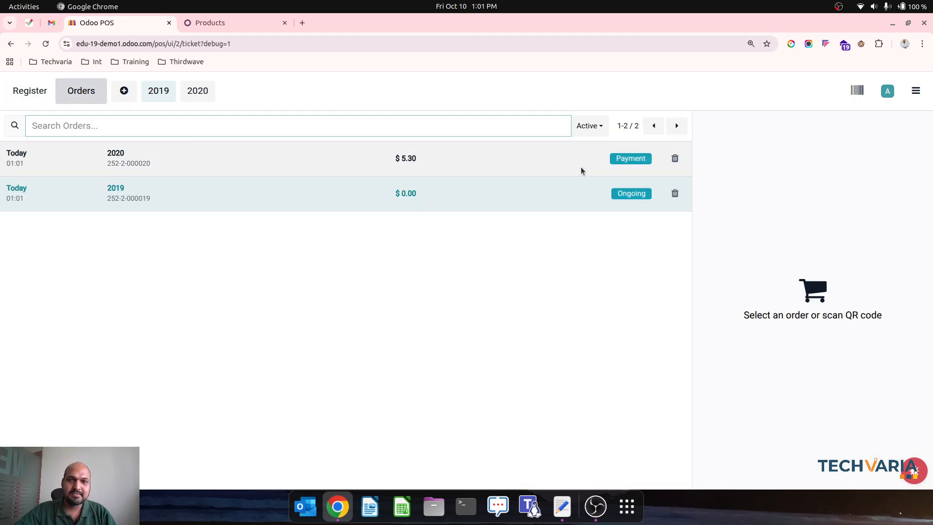
{"action": "left_click", "coordinate": [675, 159]}
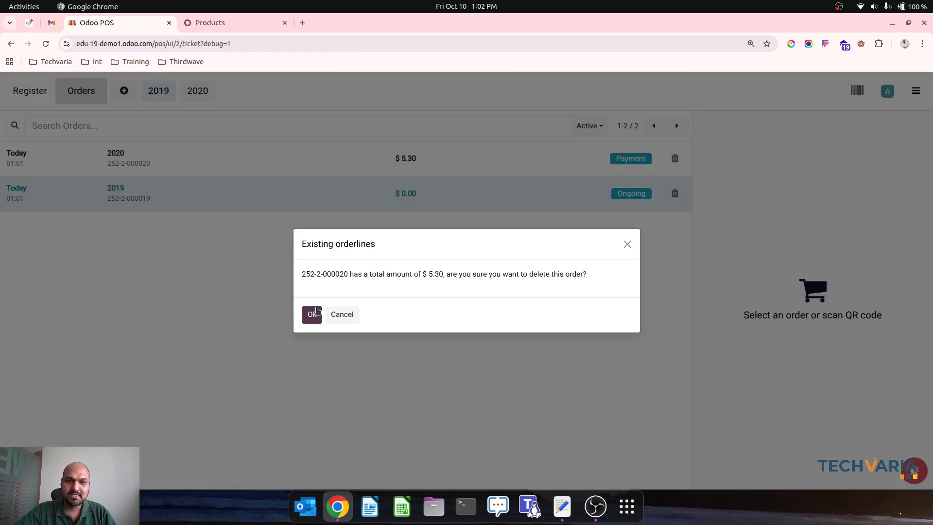
{"action": "left_click", "coordinate": [312, 314]}
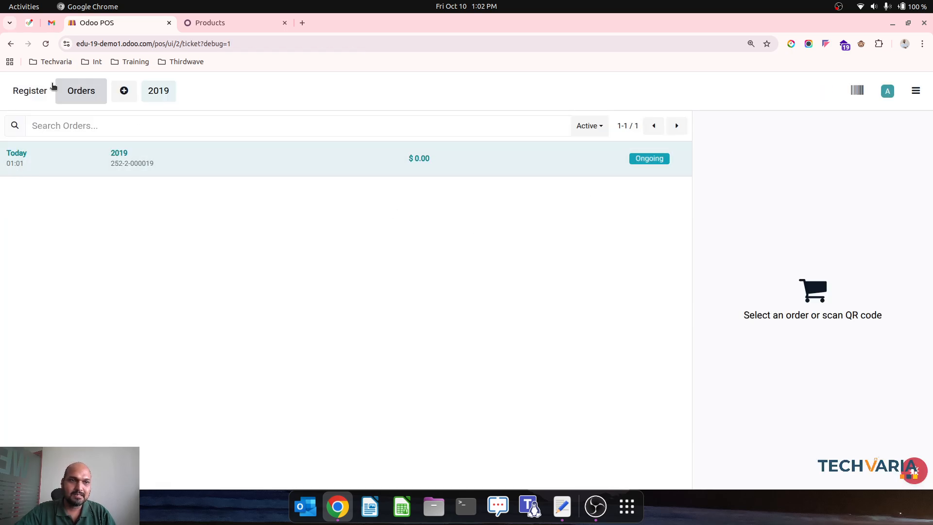
{"action": "left_click", "coordinate": [31, 94]}
Step: Refresh the Inventory products and open the Test3 record showing 7 on hand
{"action": "left_click", "coordinate": [211, 24]}
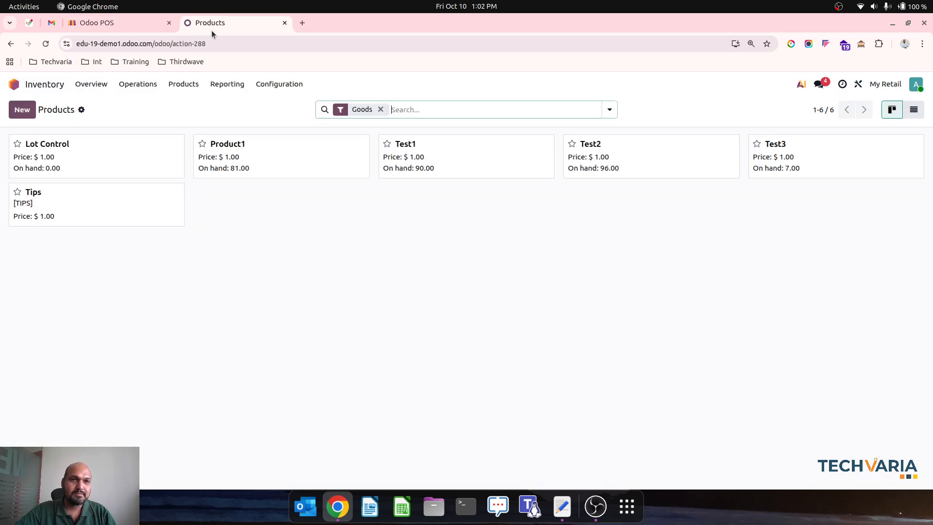
{"action": "left_click", "coordinate": [45, 43]}
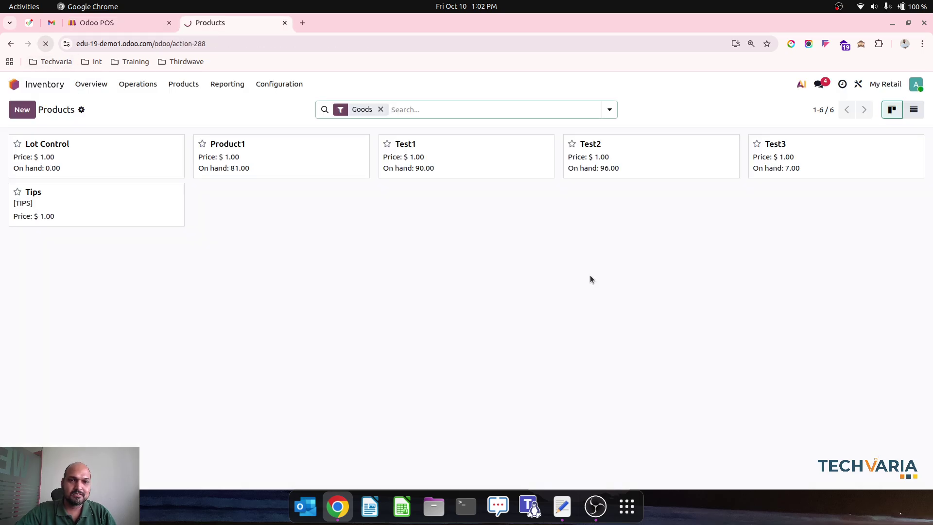
{"action": "left_click", "coordinate": [792, 162]}
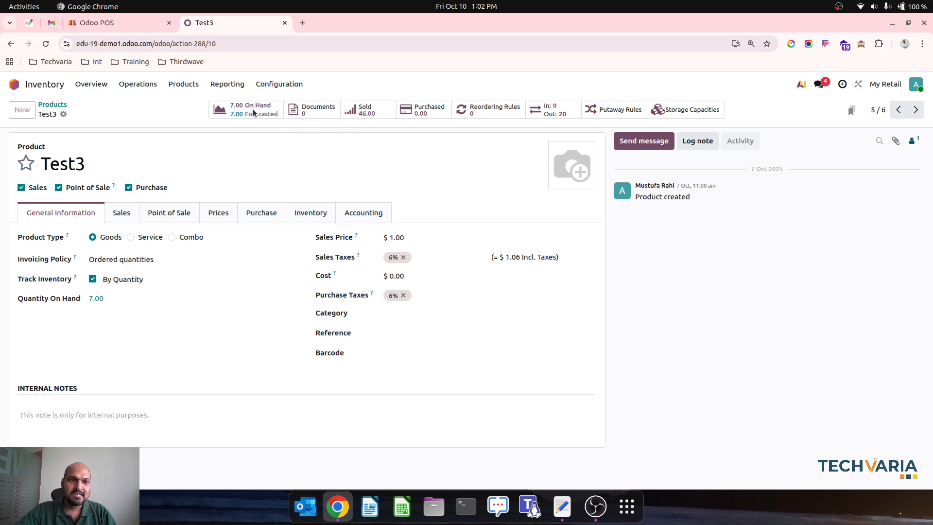
Step: Open Test3's forecasted report, then sell 2 Test3 for cash in the POS and skip the receipt
{"action": "left_click", "coordinate": [254, 112]}
{"action": "left_click", "coordinate": [131, 22]}
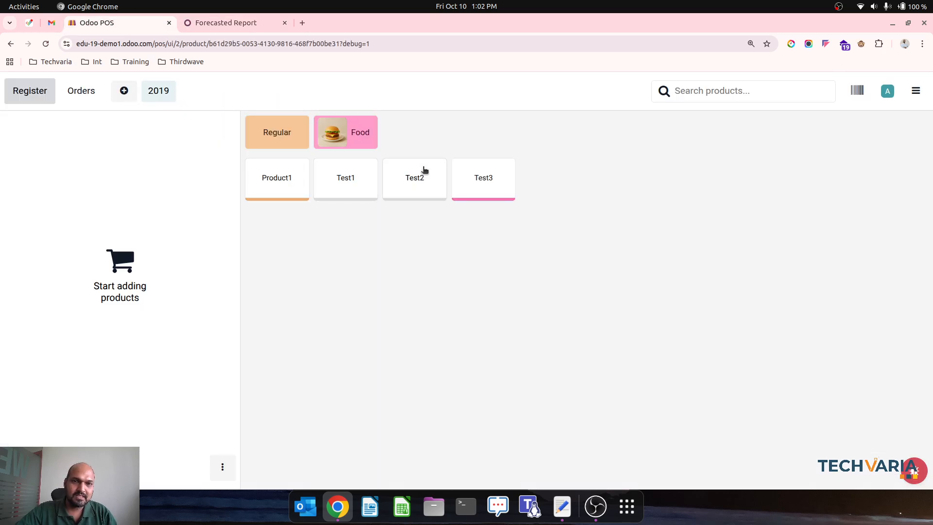
{"action": "left_click", "coordinate": [483, 180]}
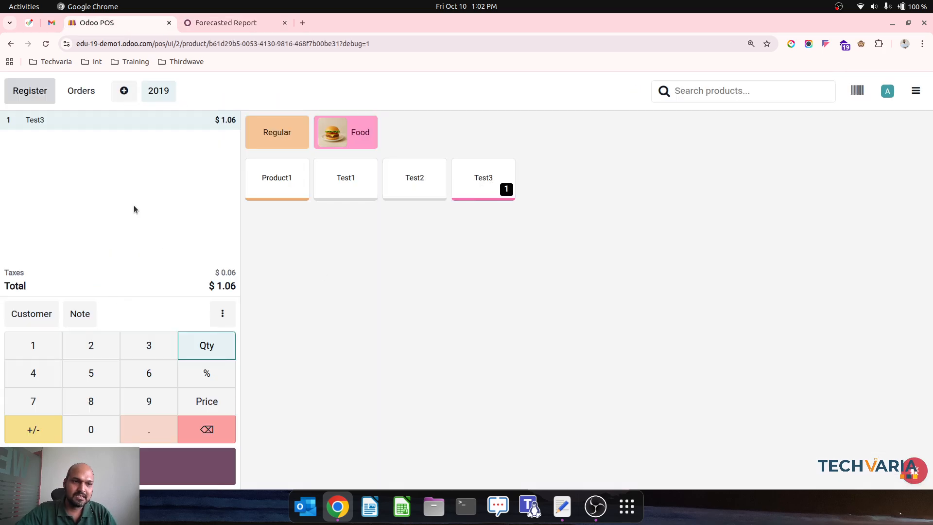
{"action": "left_click", "coordinate": [86, 348]}
{"action": "left_click", "coordinate": [188, 467]}
{"action": "left_click", "coordinate": [92, 135]}
{"action": "left_click", "coordinate": [203, 456]}
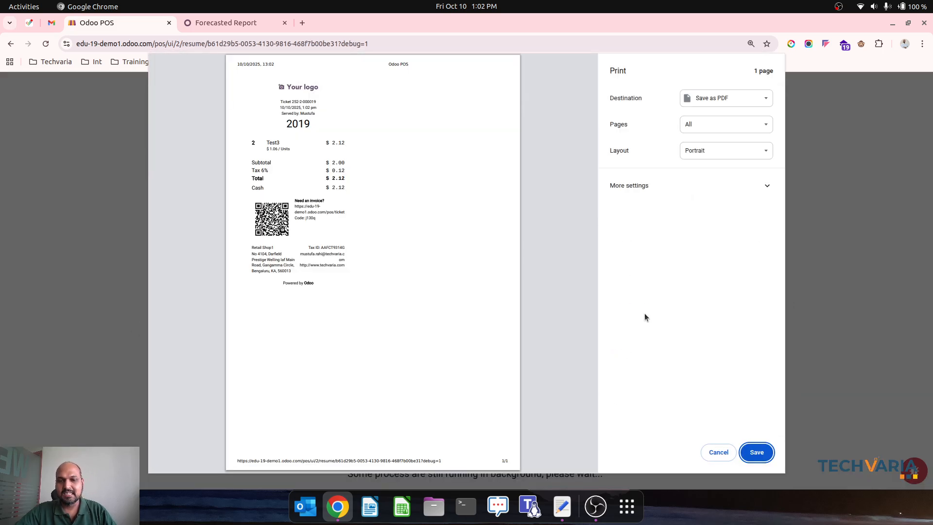
{"action": "left_click", "coordinate": [719, 452]}
Step: Reload the forecasted report to confirm Test3 drops from 7 to 5, then return to the POS
{"action": "left_click", "coordinate": [245, 16]}
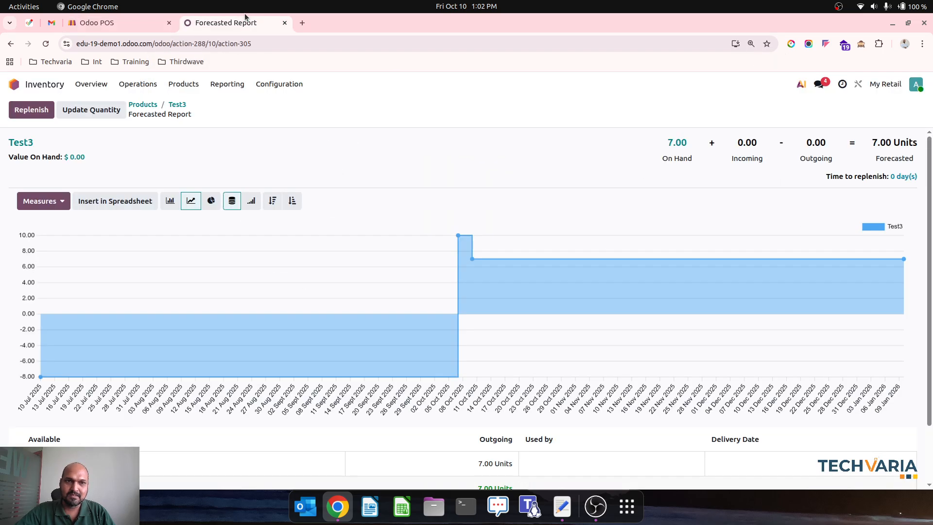
{"action": "left_click", "coordinate": [46, 44]}
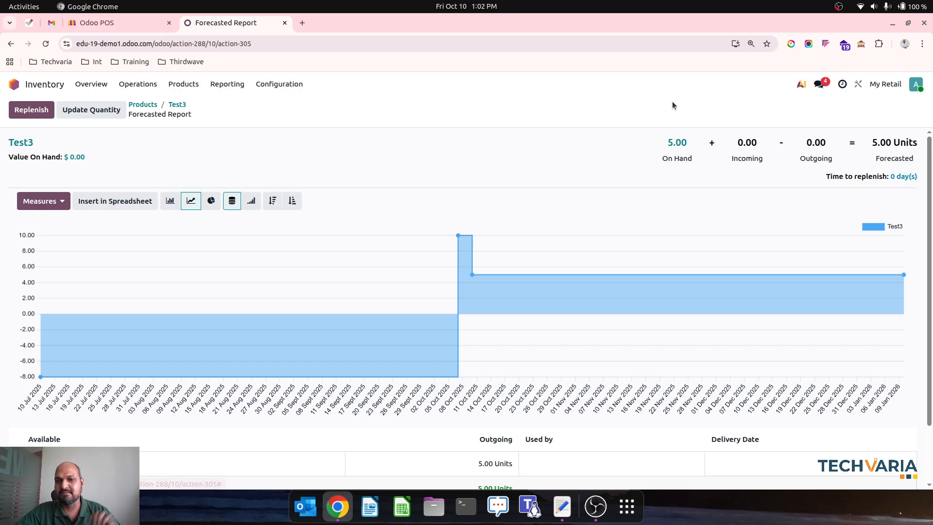
{"action": "scroll", "coordinate": [590, 330], "scroll_direction": "down", "scroll_amount": 2}
{"action": "scroll", "coordinate": [483, 348], "scroll_direction": "up", "scroll_amount": 2}
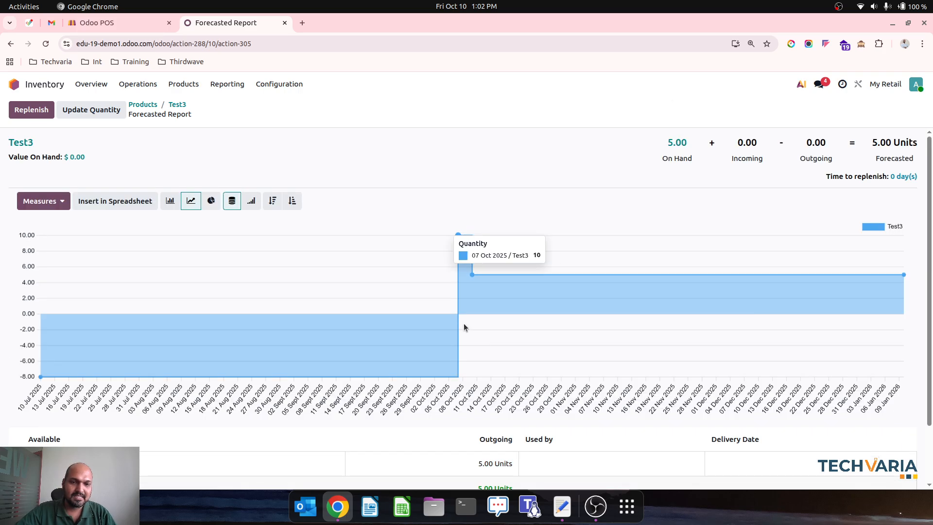
{"action": "scroll", "coordinate": [465, 327], "scroll_direction": "down", "scroll_amount": 2}
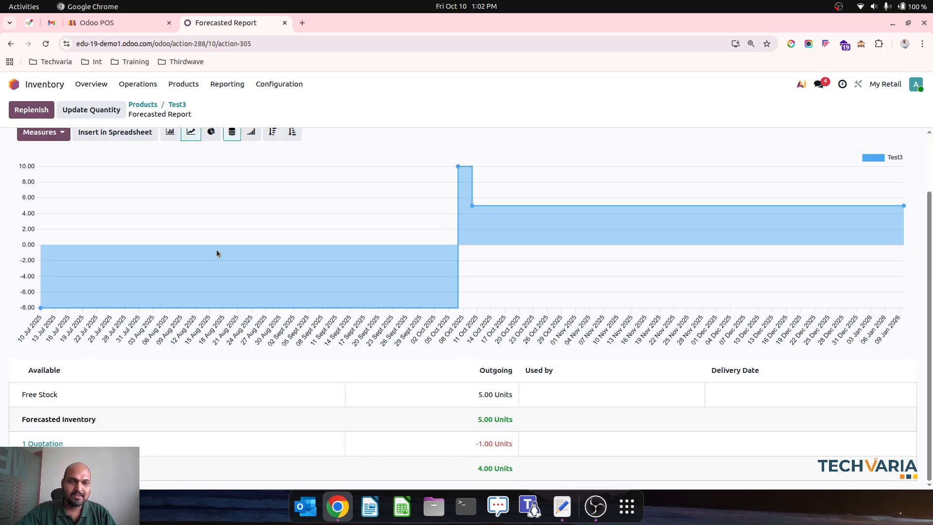
{"action": "scroll", "coordinate": [217, 253], "scroll_direction": "up", "scroll_amount": 2}
{"action": "left_click", "coordinate": [113, 26]}
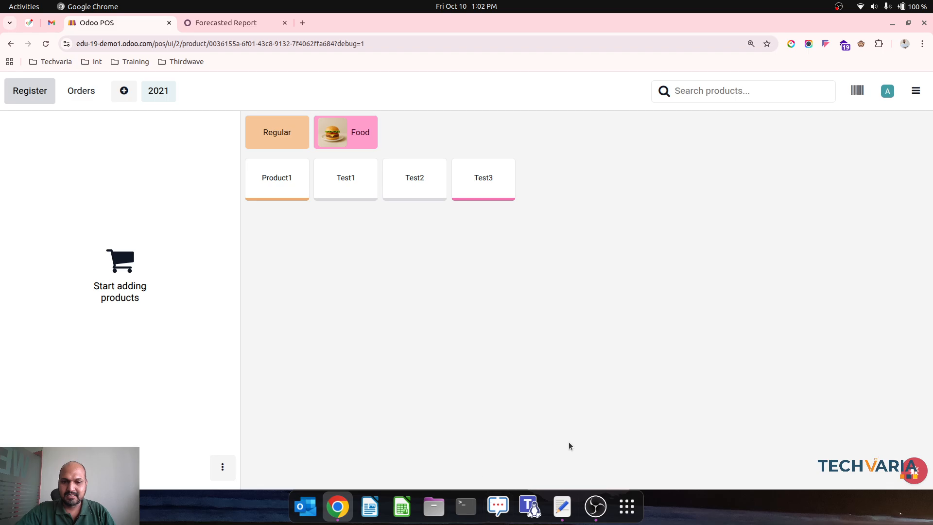
Step: Show both Python stock-check scripts for sales order lines and POS lines in Text Editor
{"action": "left_click", "coordinate": [562, 507]}
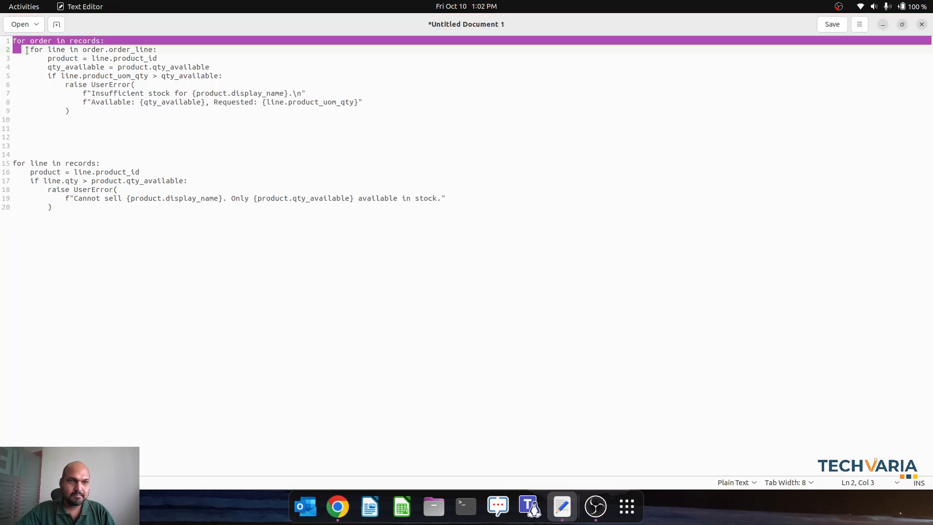
{"action": "left_click_drag", "start_coordinate": [14, 41], "coordinate": [139, 216]}
{"action": "left_click", "coordinate": [144, 239]}
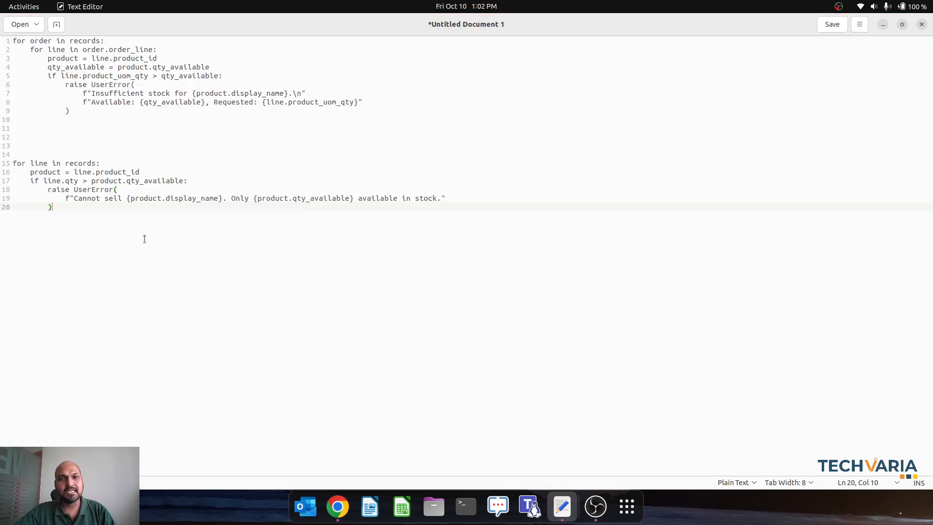